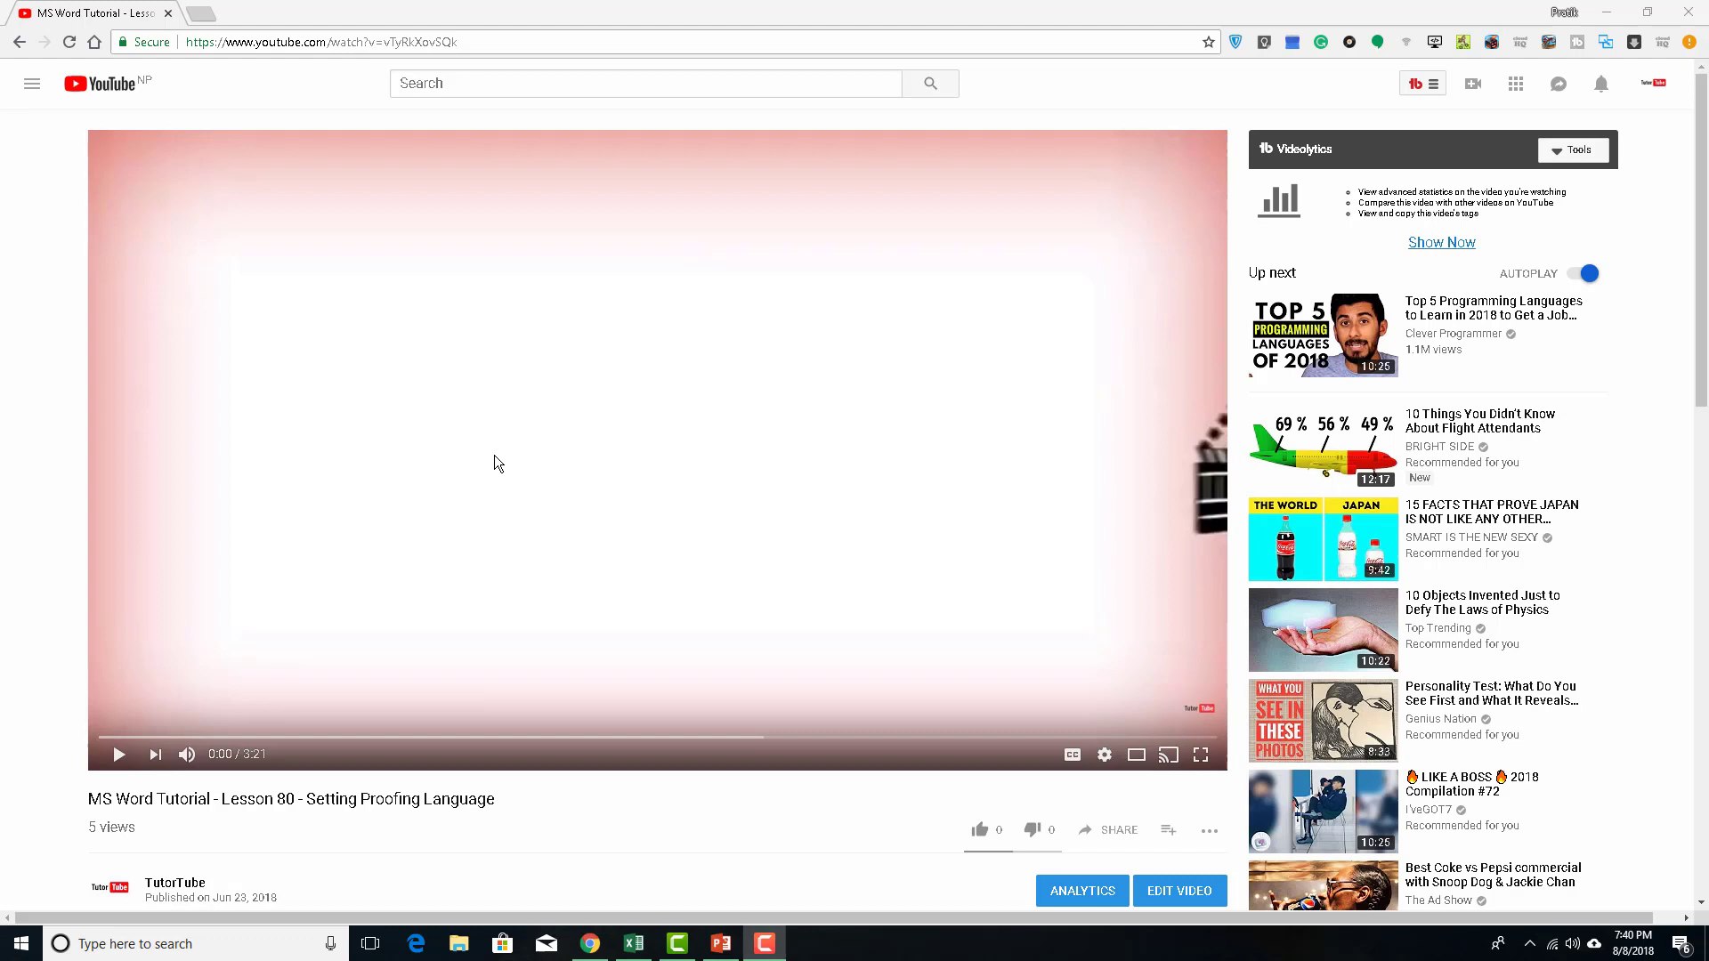
scroll(592, 522, down, 1)
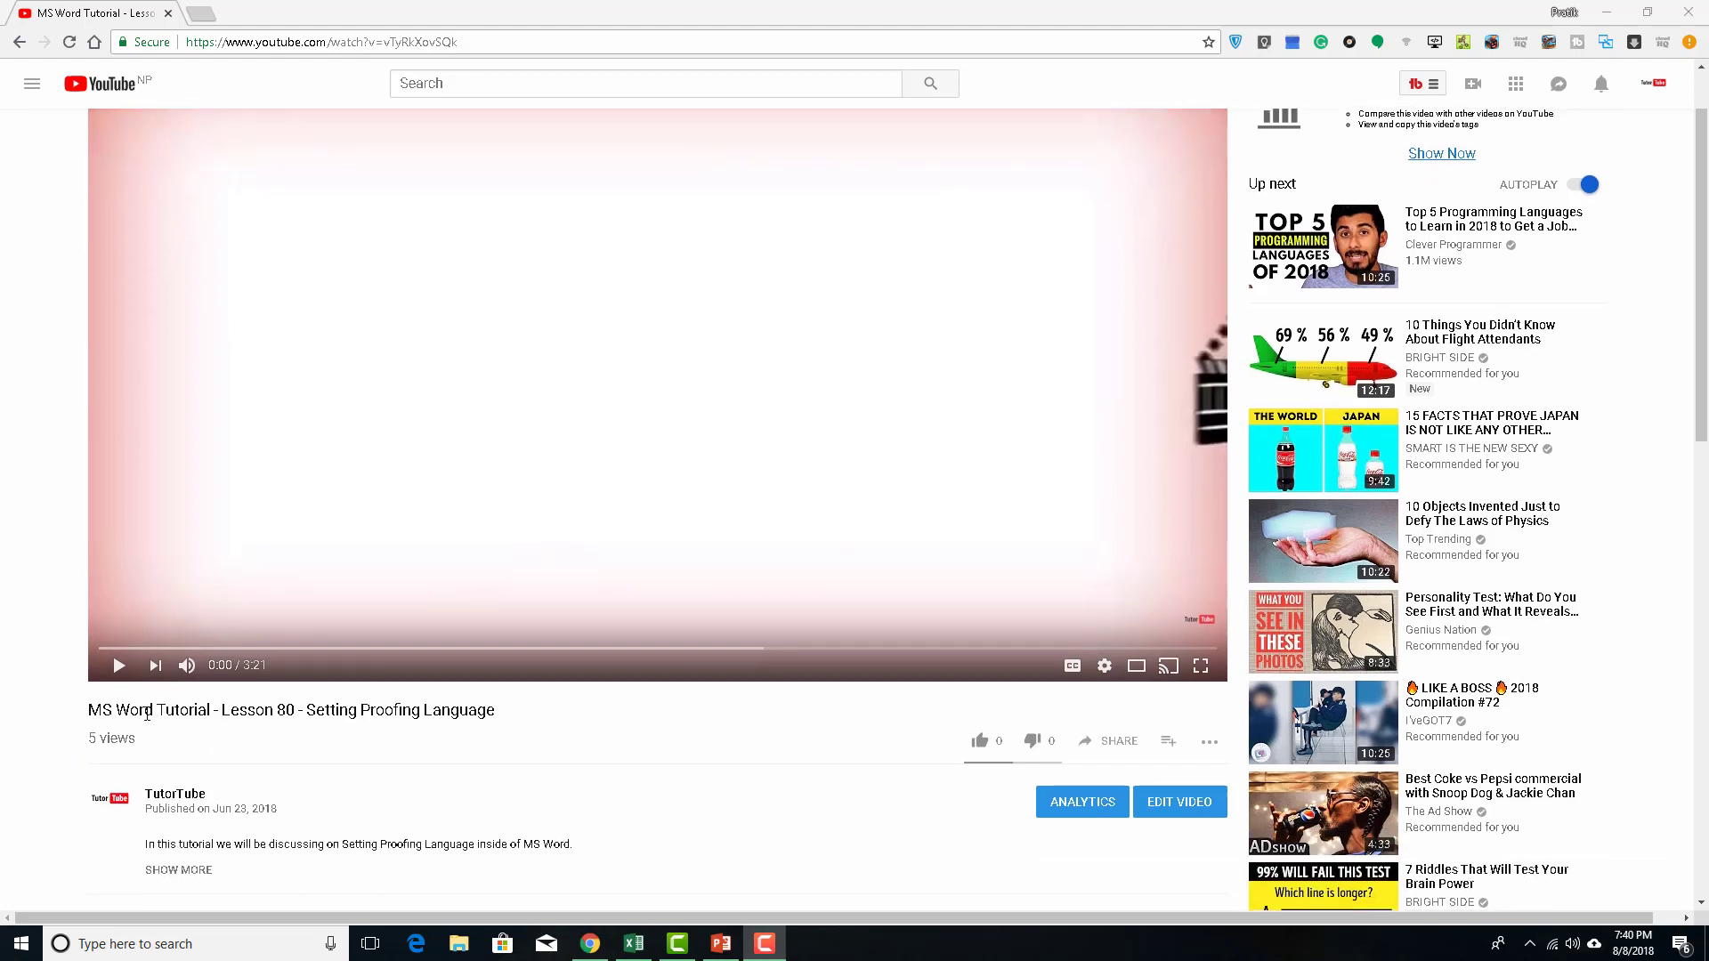
scroll(208, 696, down, 2)
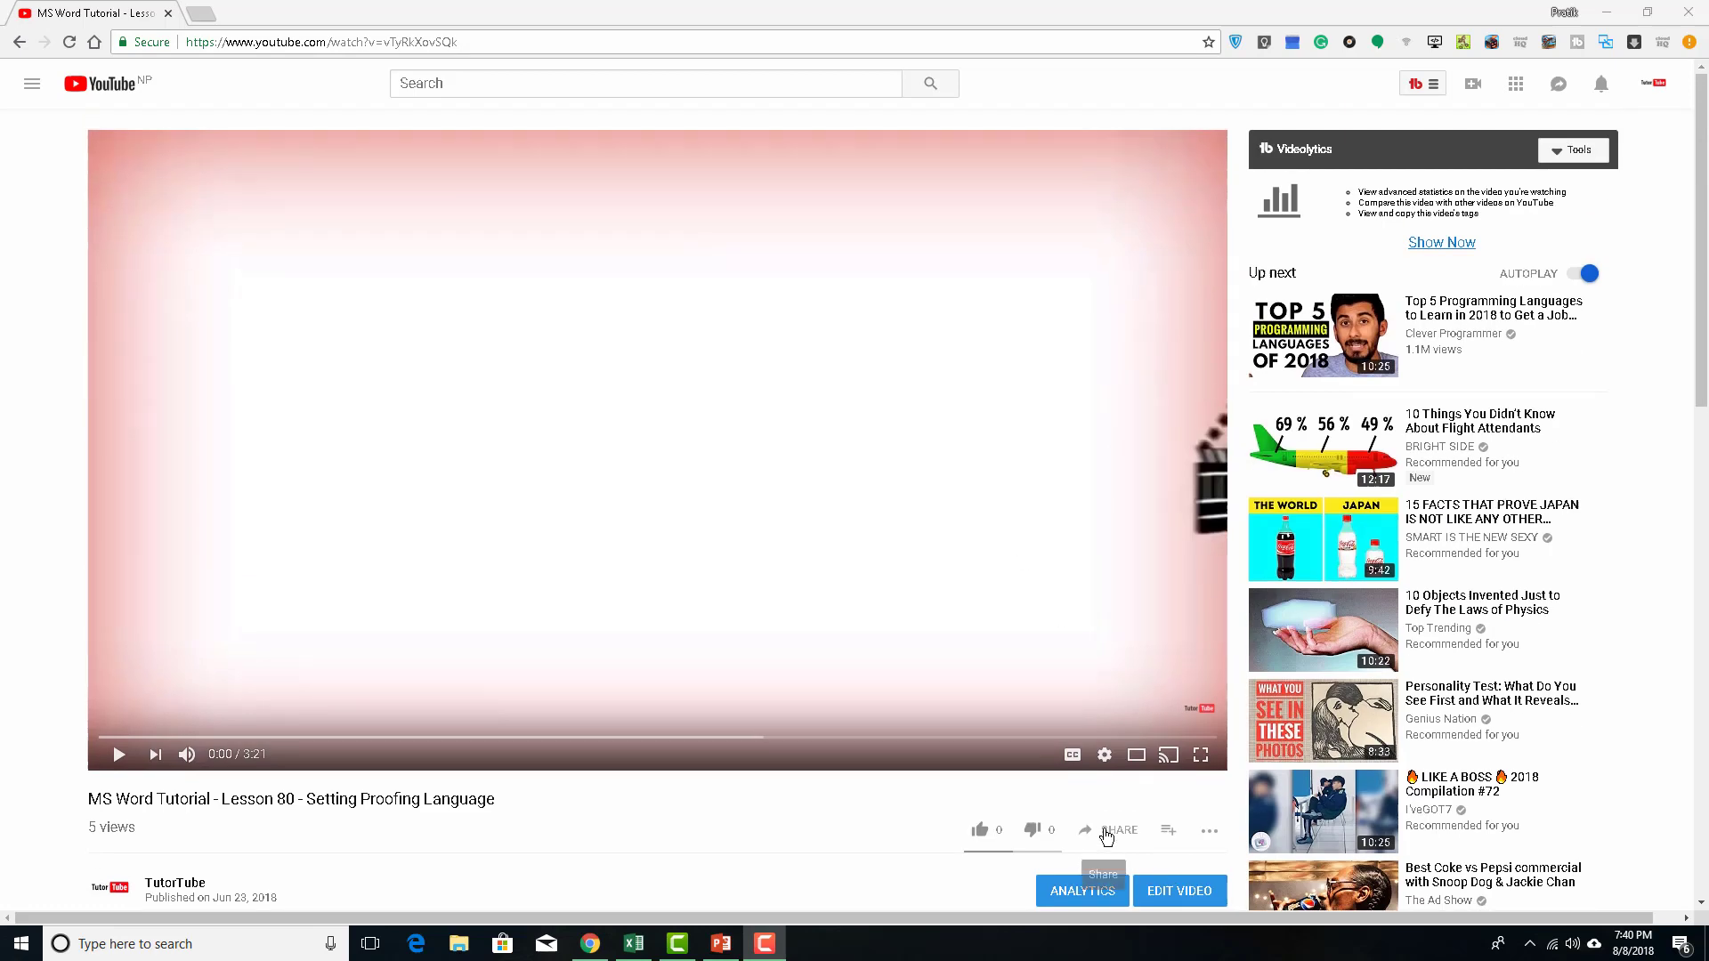
Copy the Lesson 80 video's iframe embed code from YouTube's Share > Embed panel.
click(1102, 830)
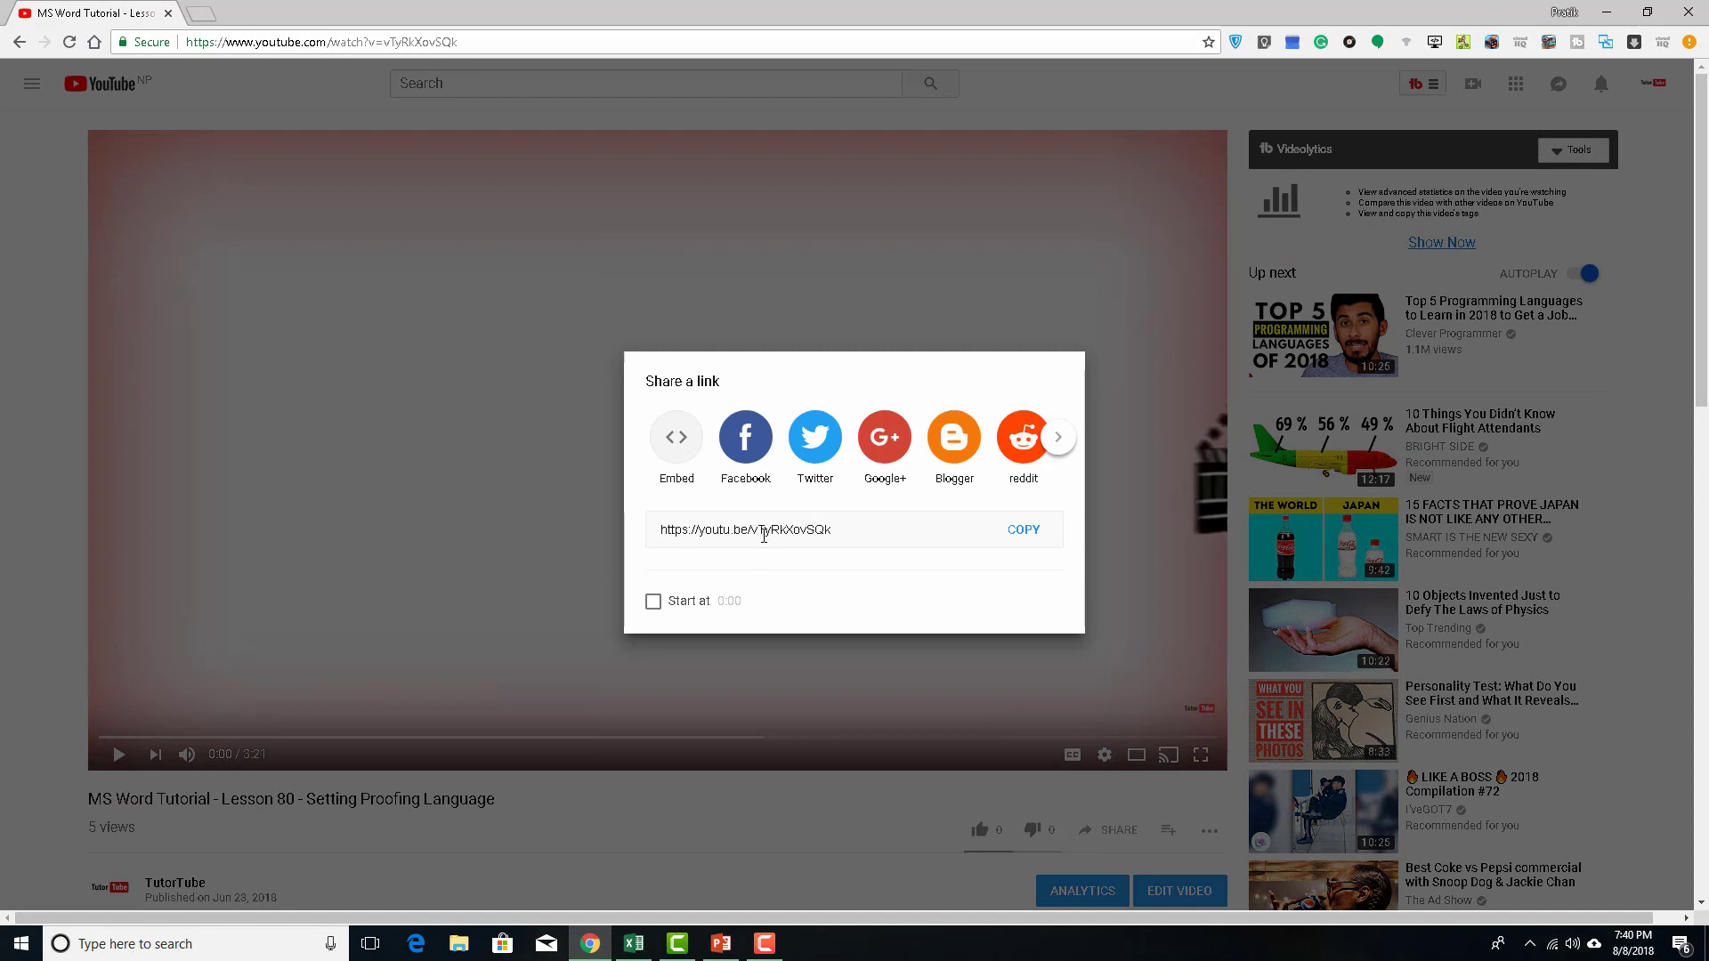
click(673, 446)
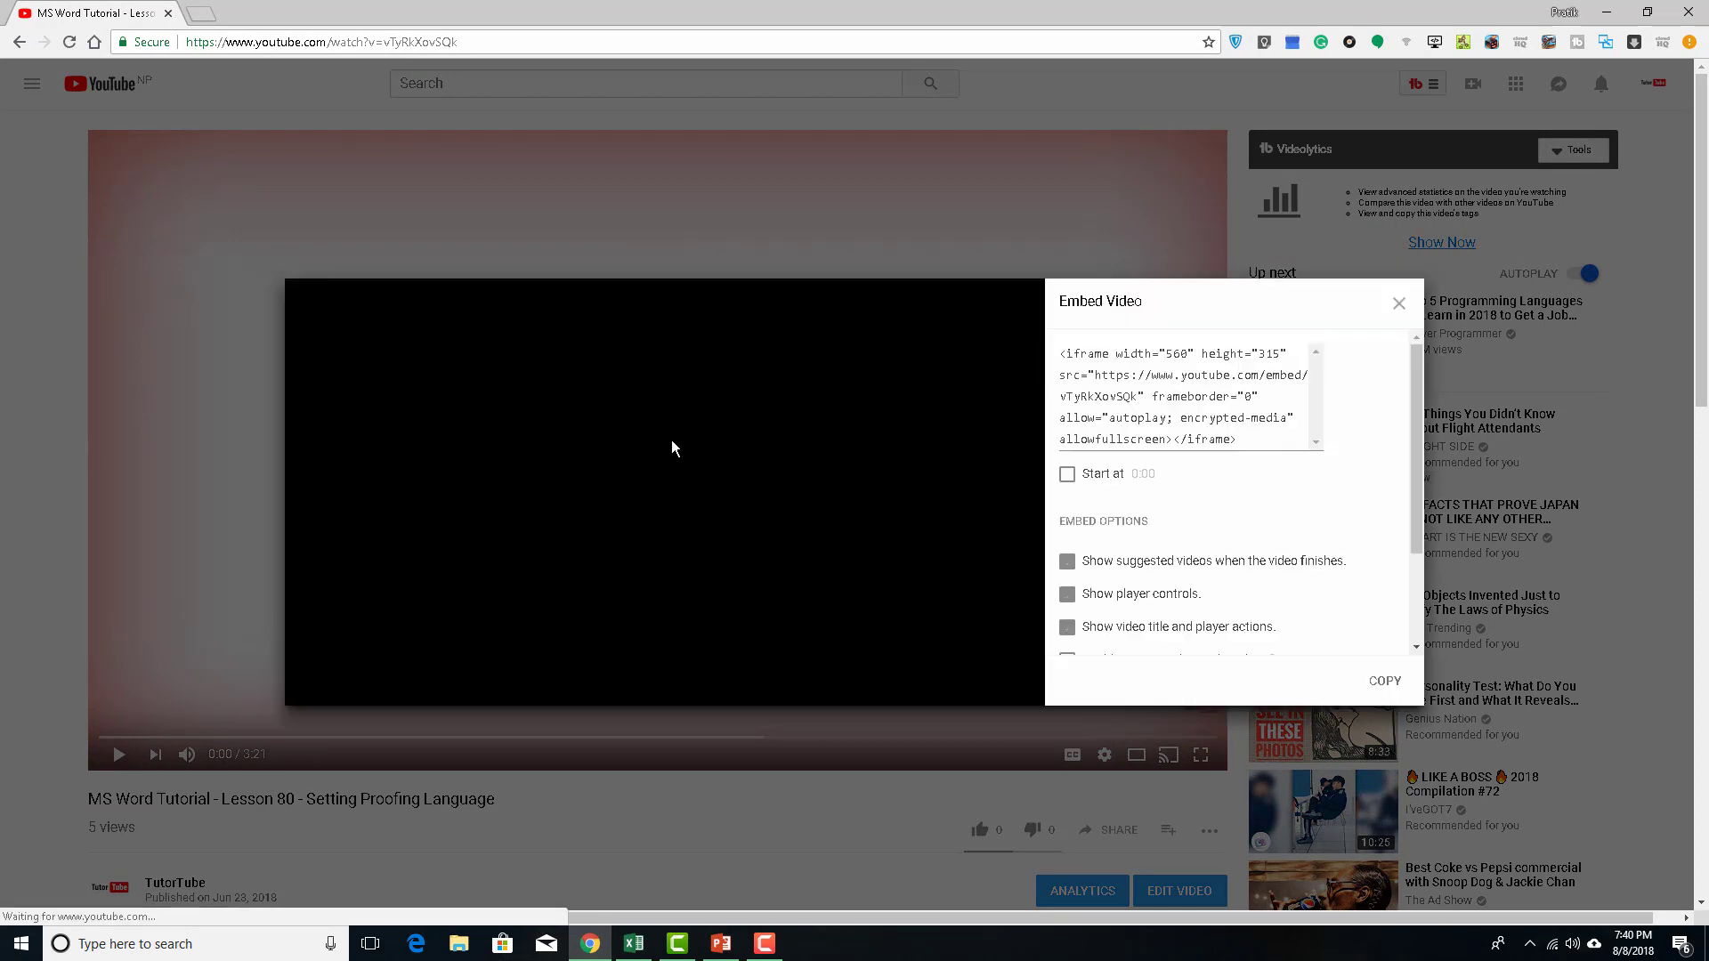
click(1285, 430)
click(1280, 430)
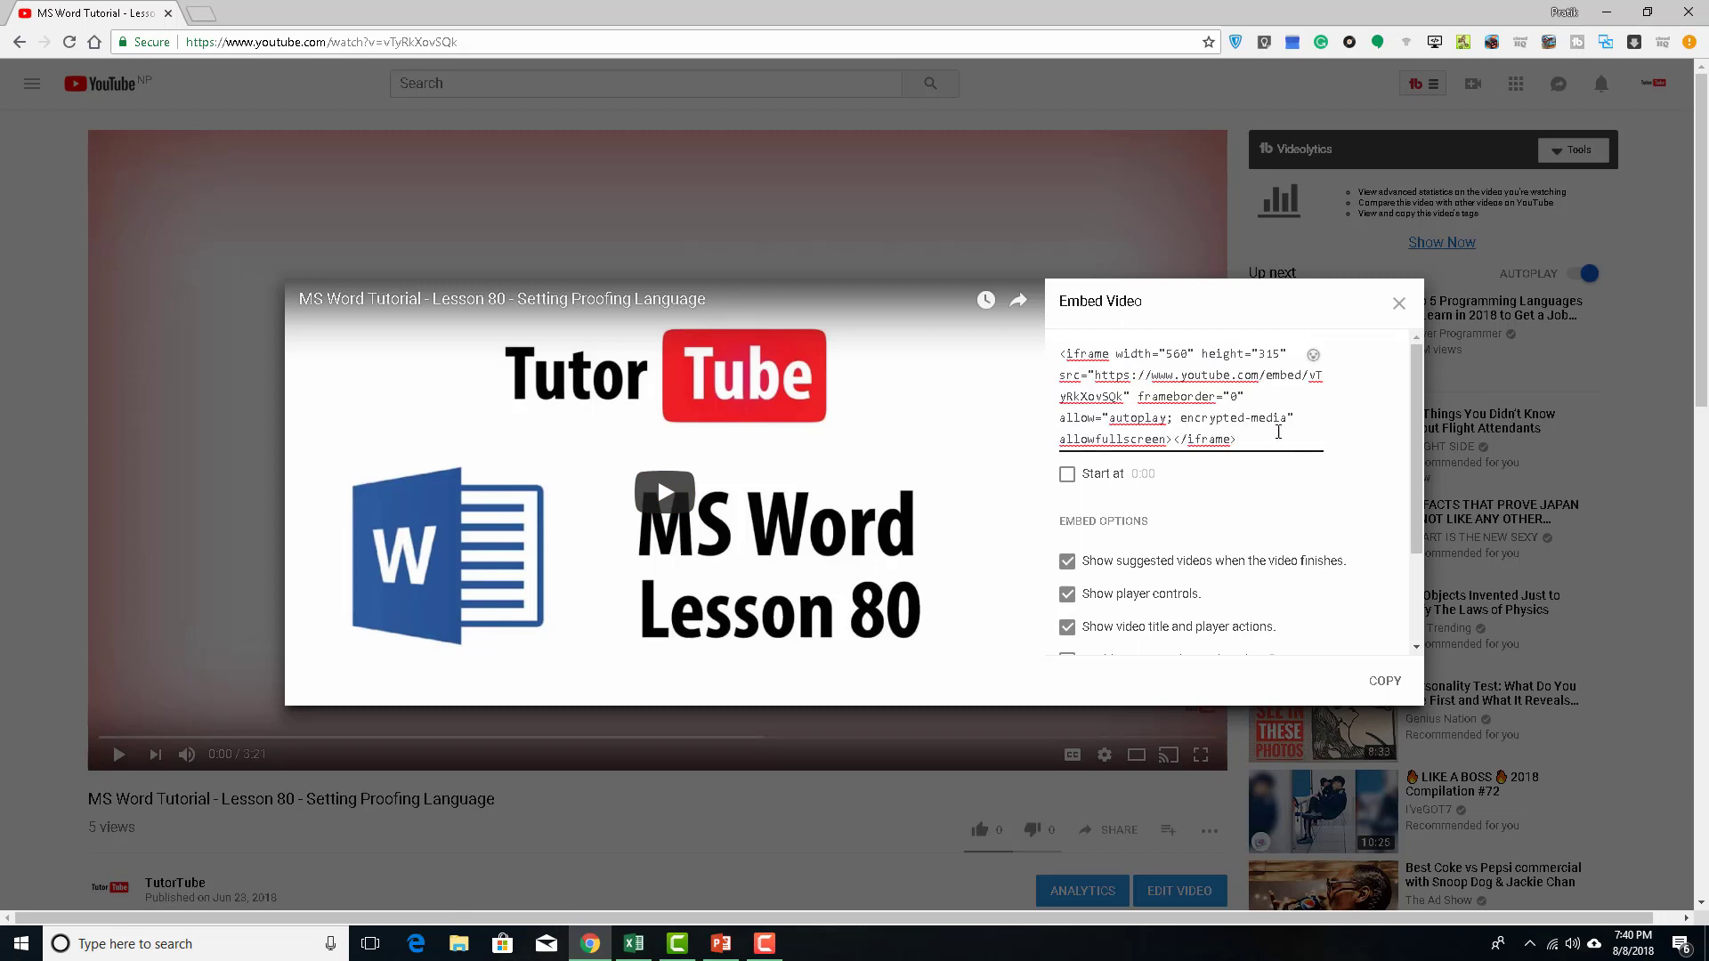
key(ctrl+a)
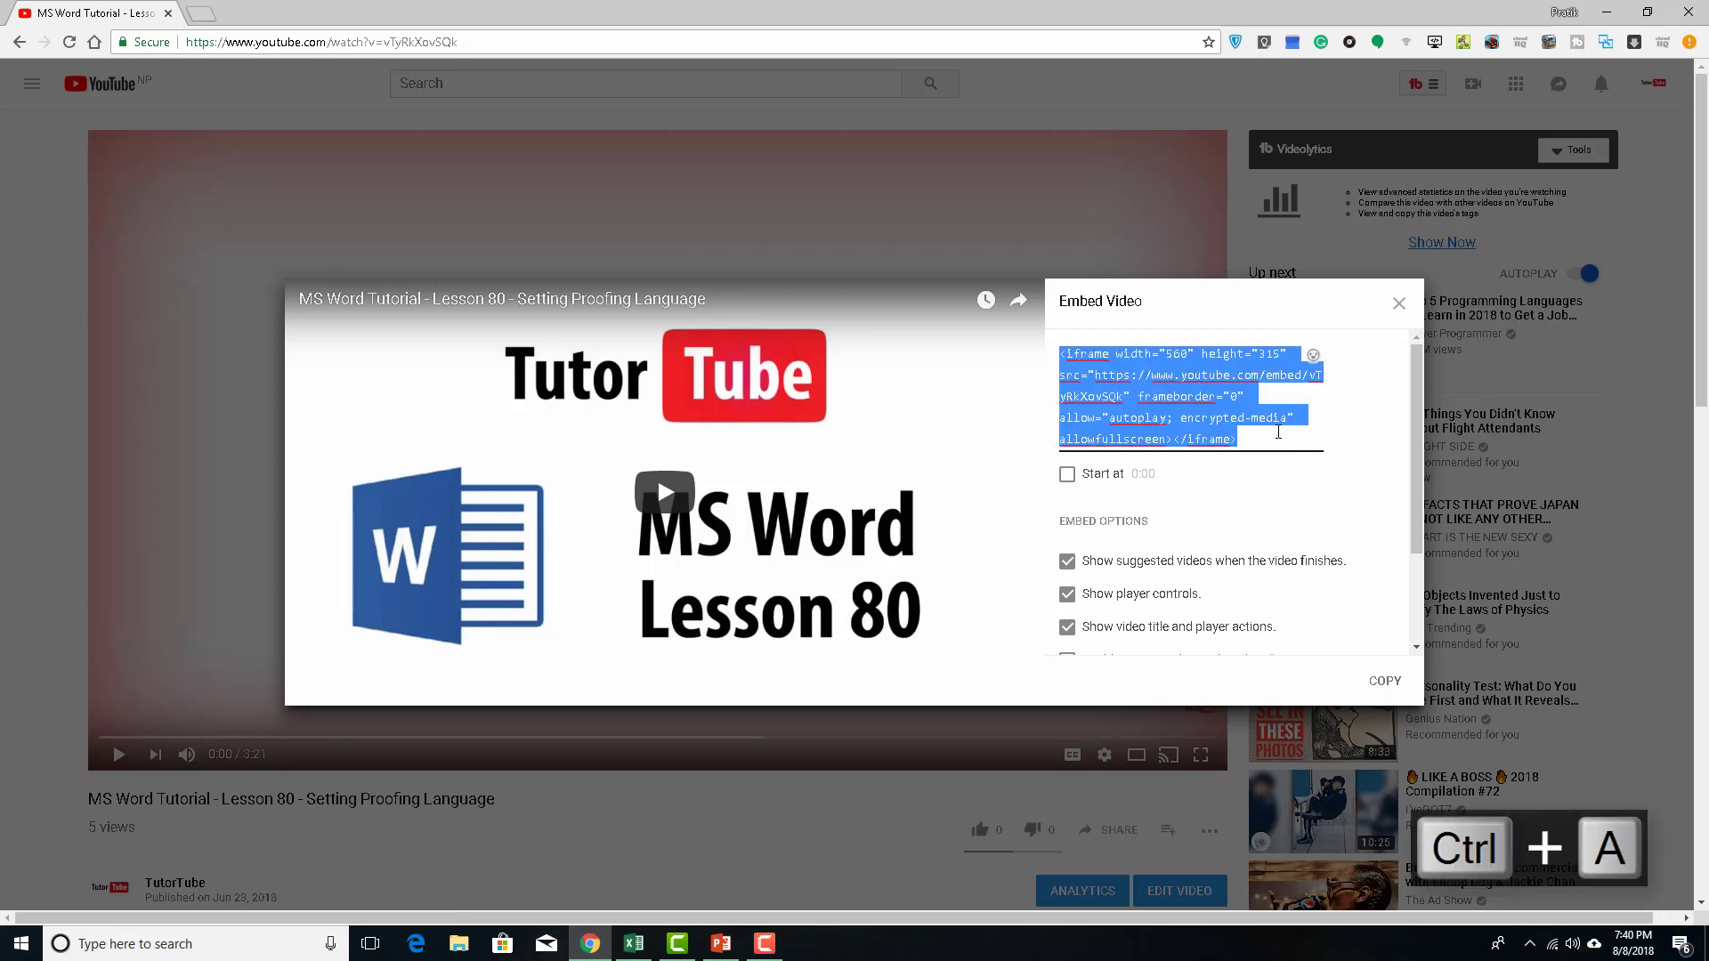
key(ctrl+c)
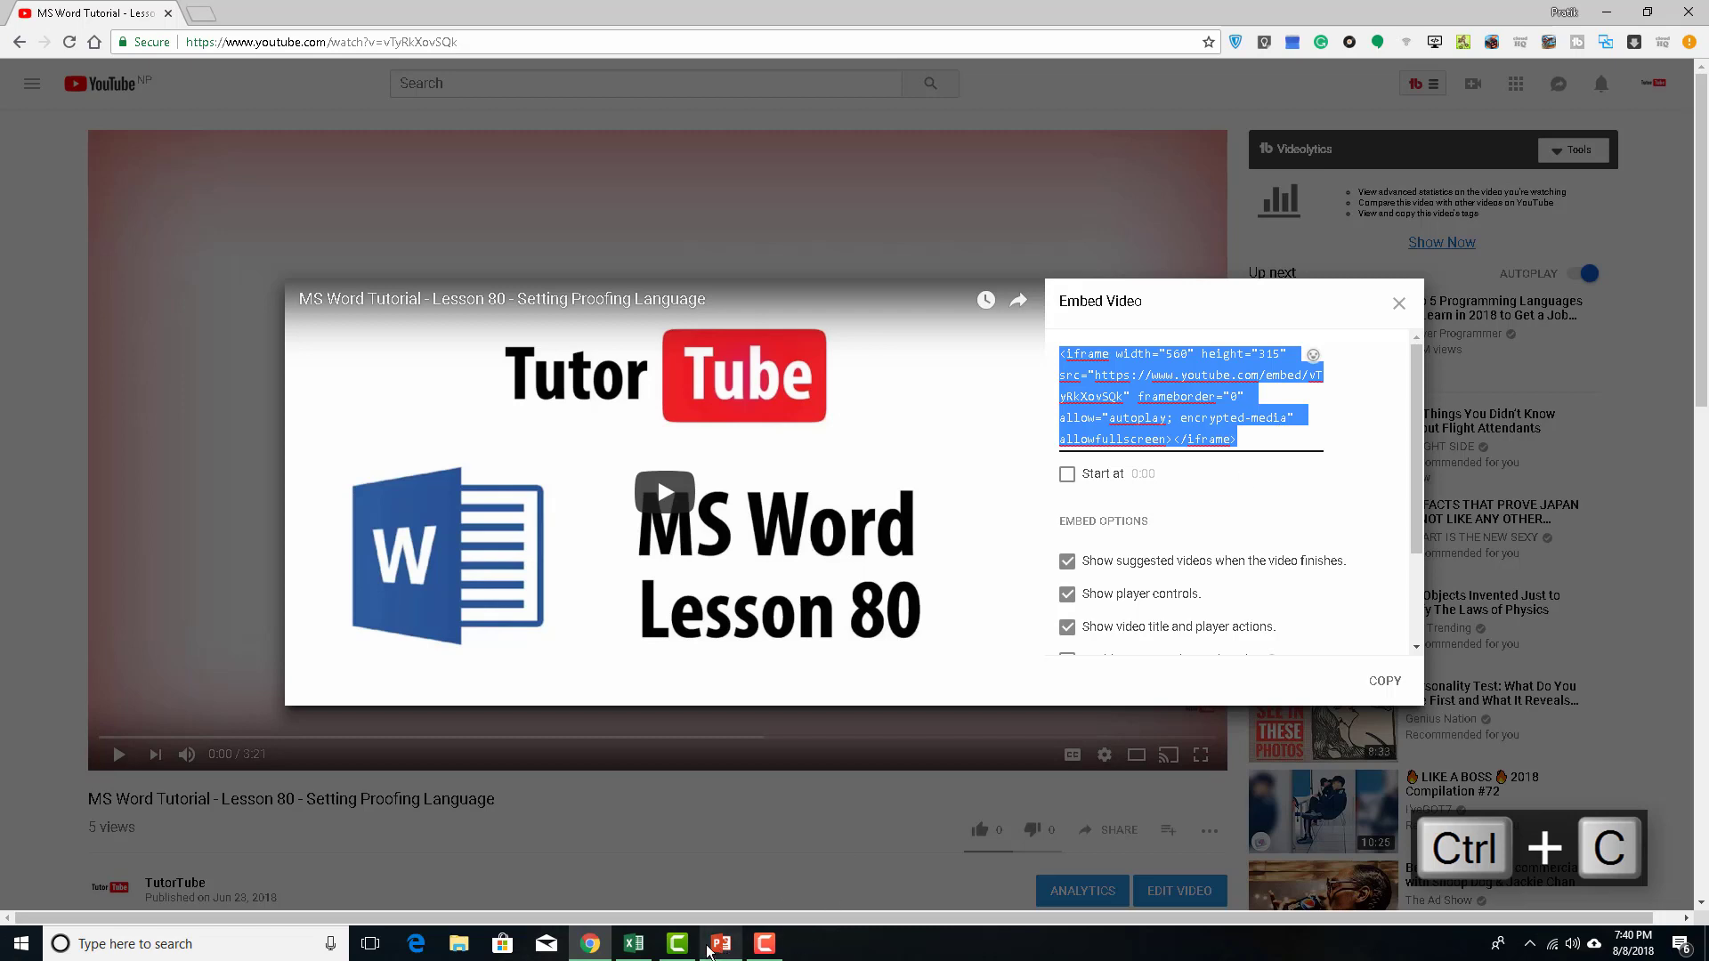
Switch to the PowerPoint presentation and open the Video menu on the Insert tab.
click(721, 944)
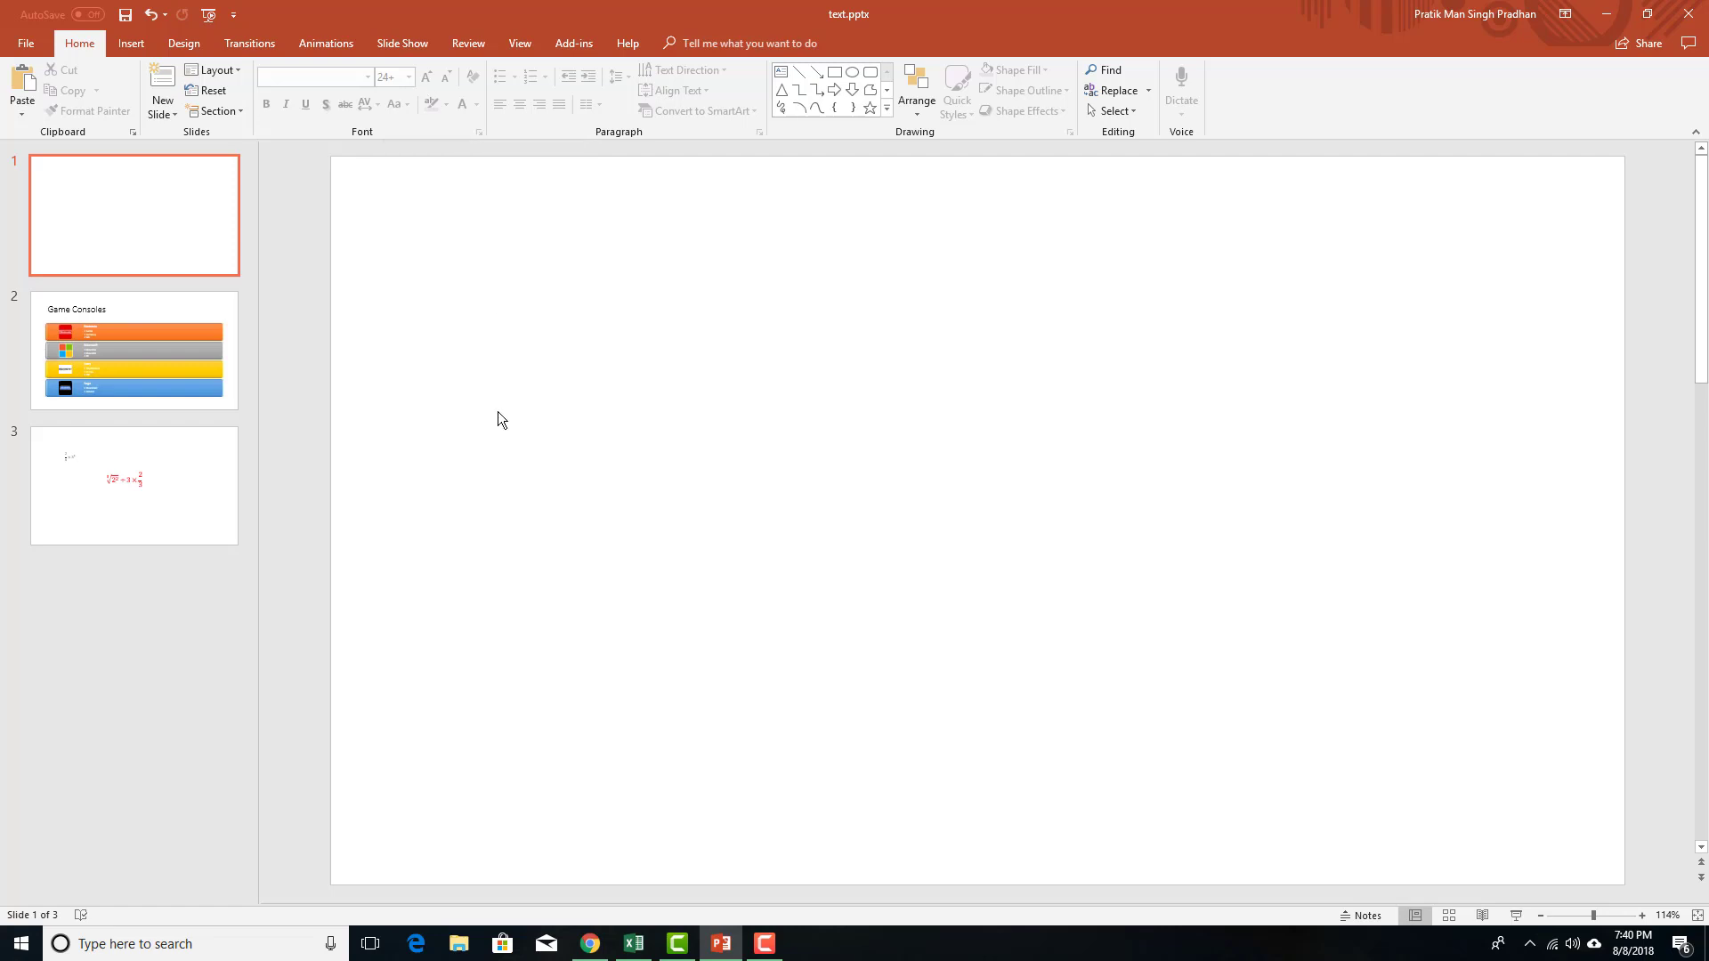
click(134, 45)
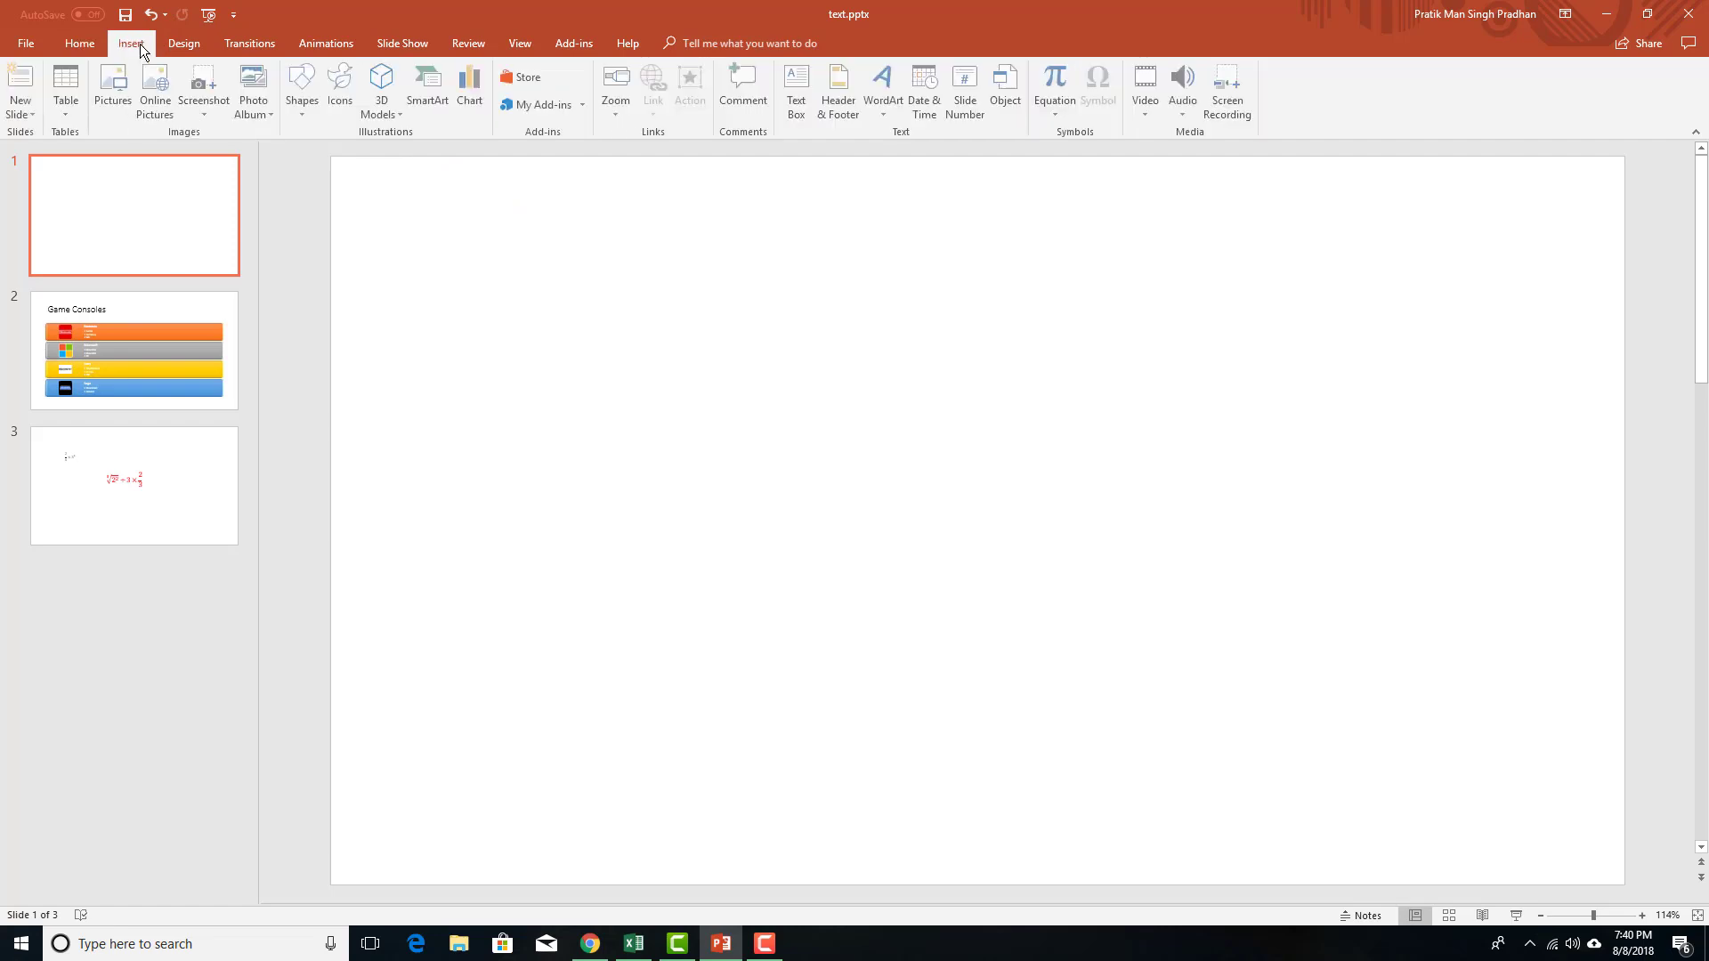
click(1146, 114)
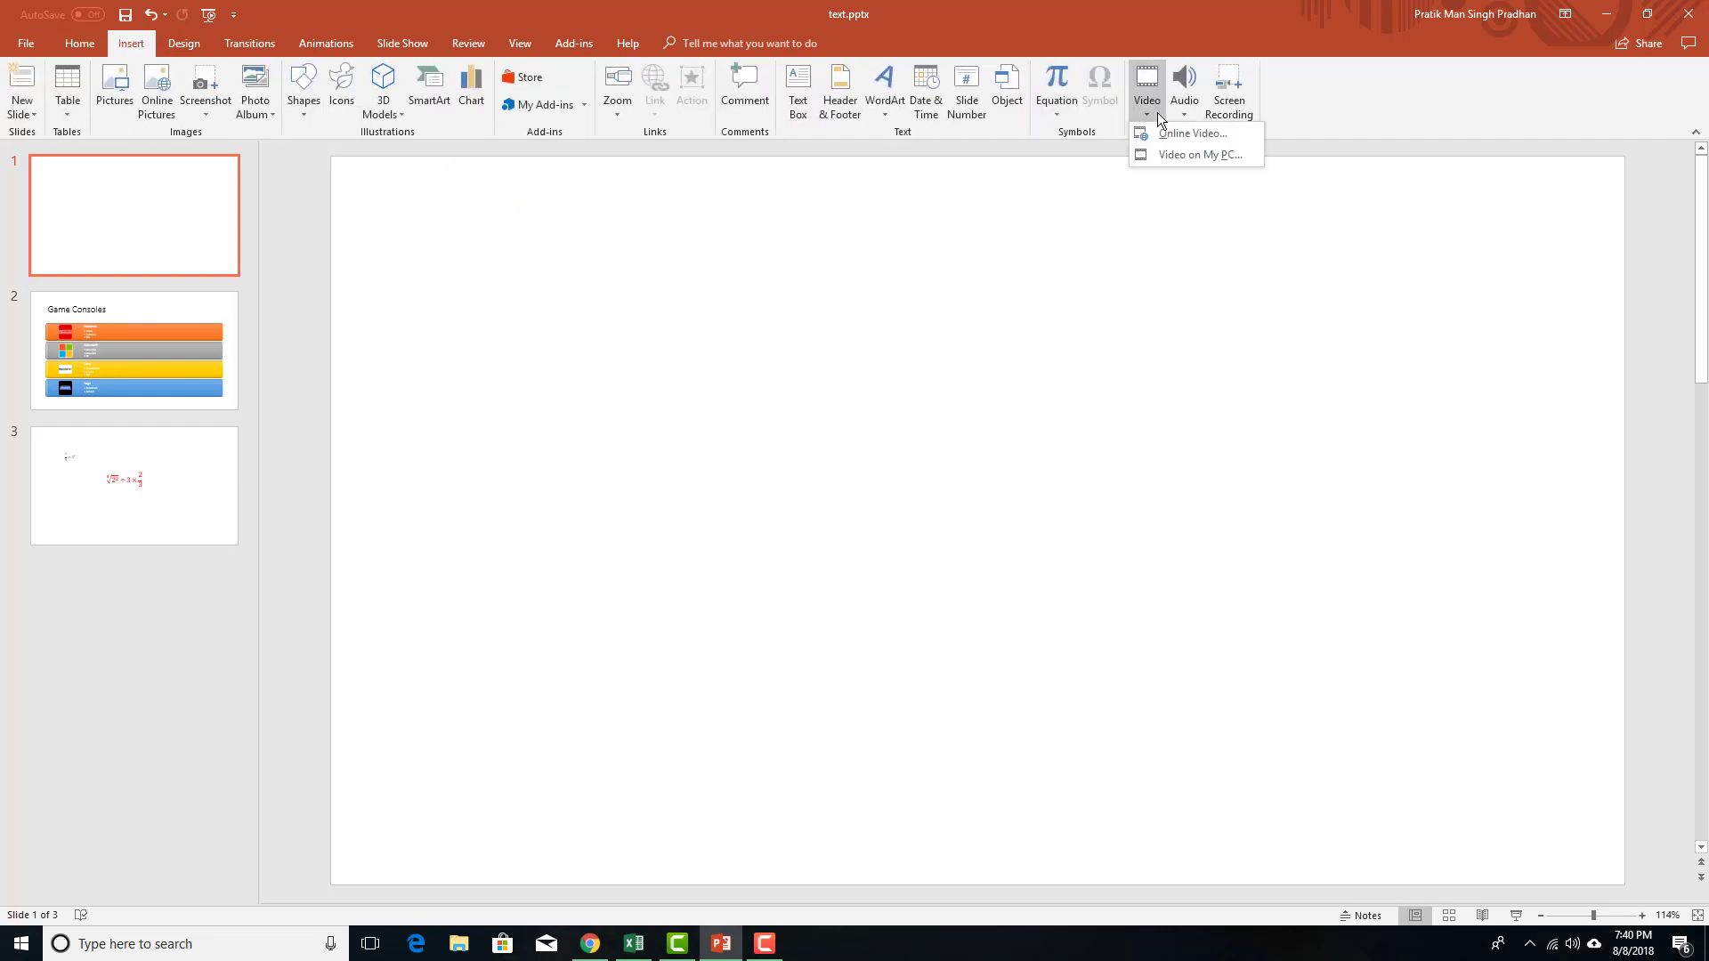
Paste the copied YouTube embed code into the Online Video dialog and insert it on slide 1.
click(1181, 133)
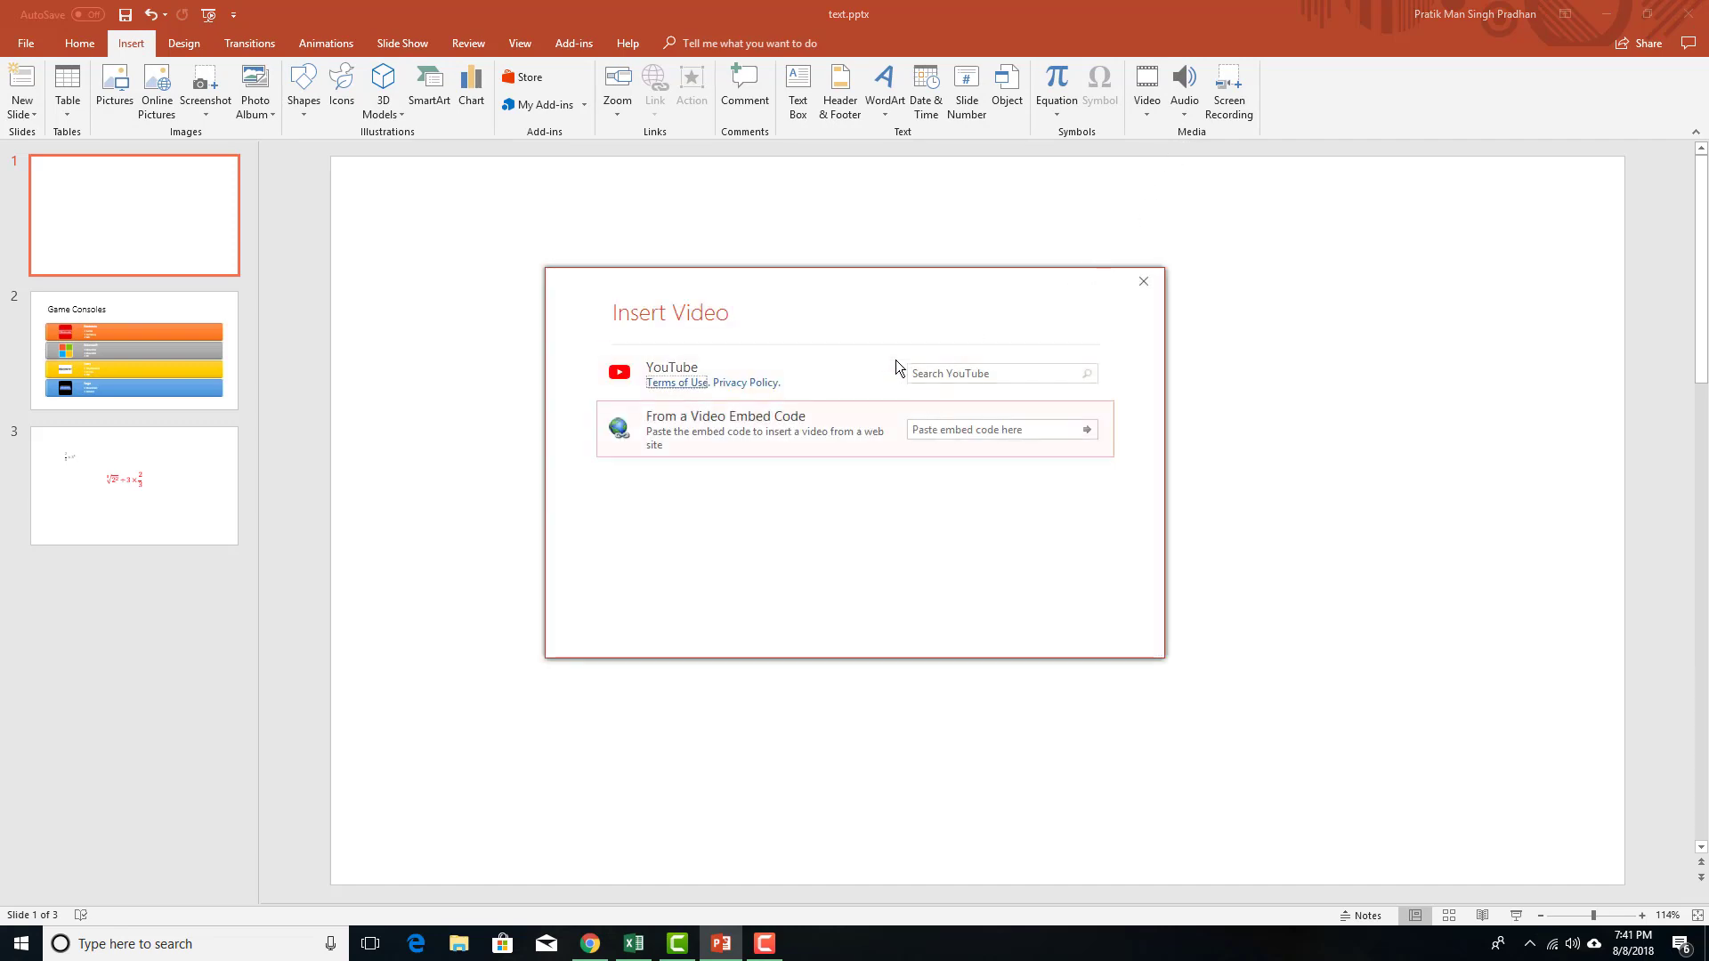
click(959, 371)
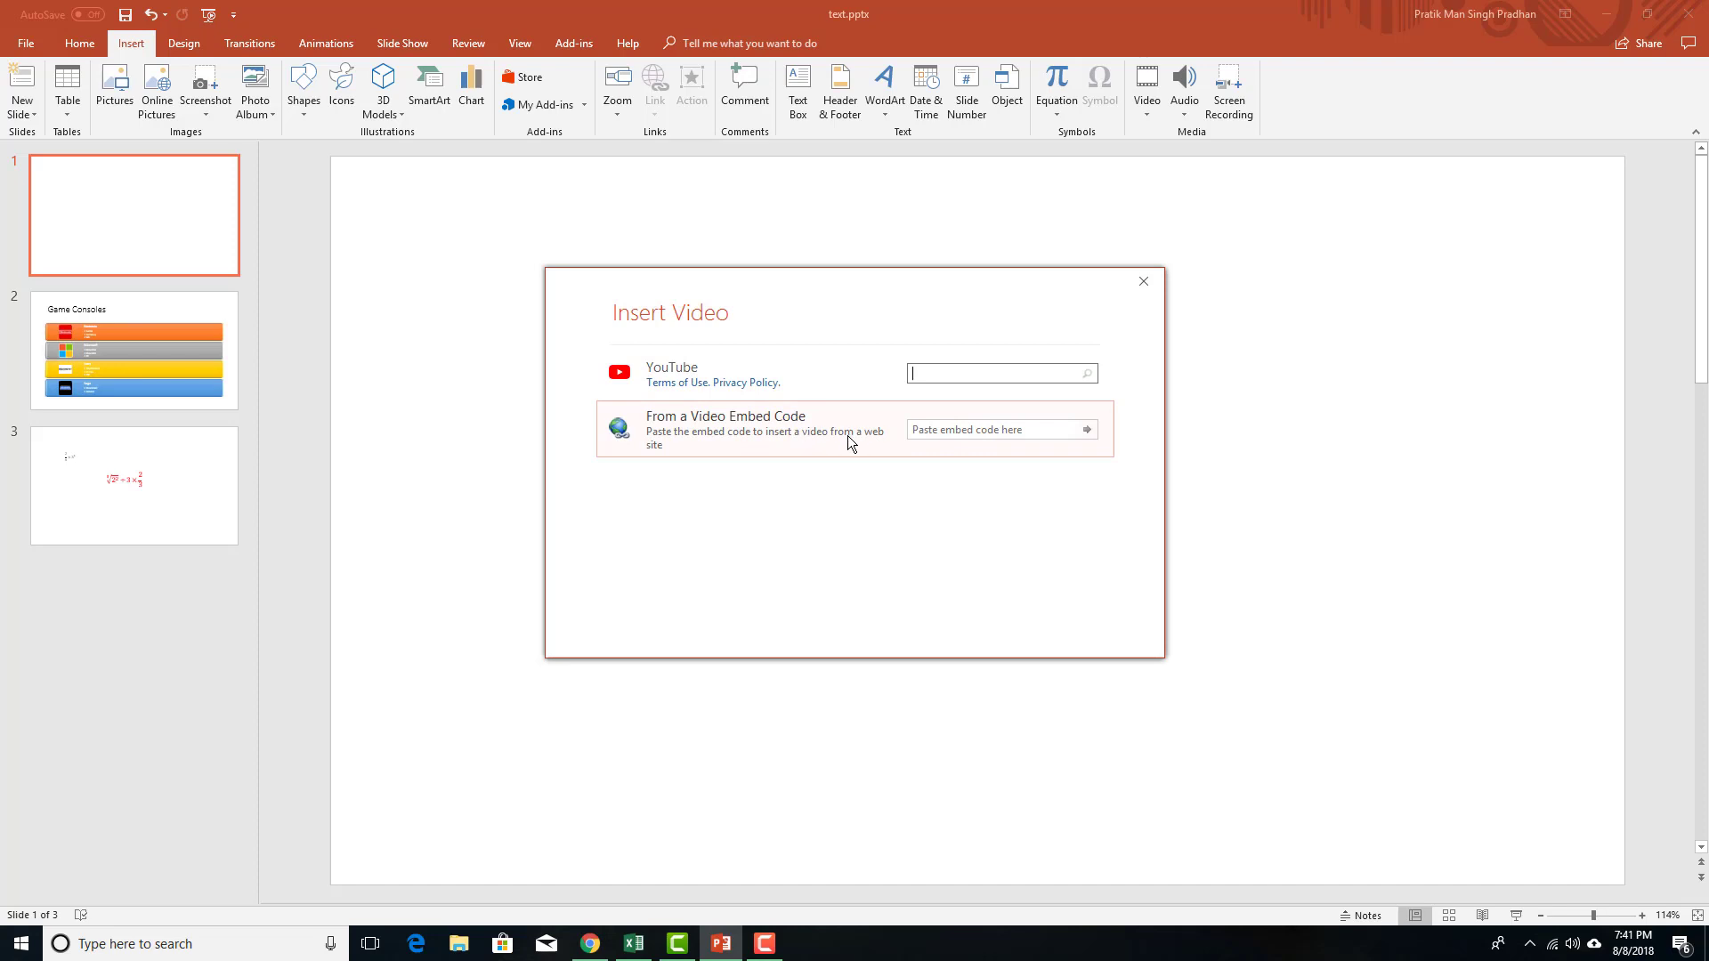
click(1040, 433)
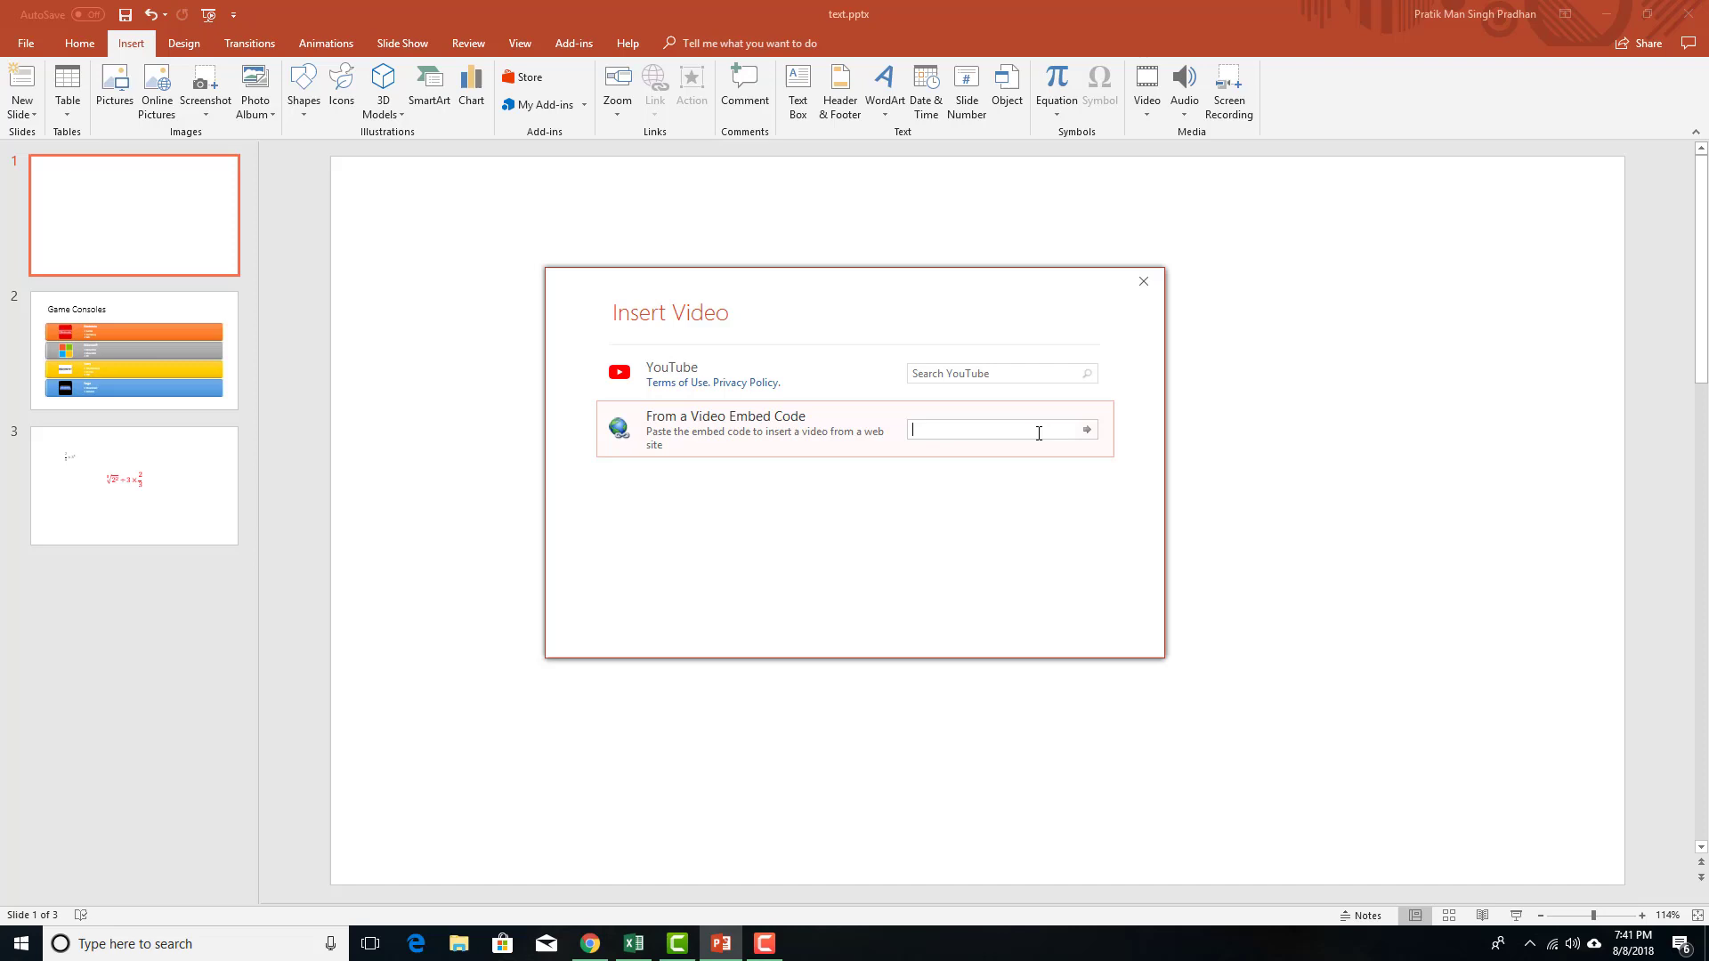
key(ctrl+v)
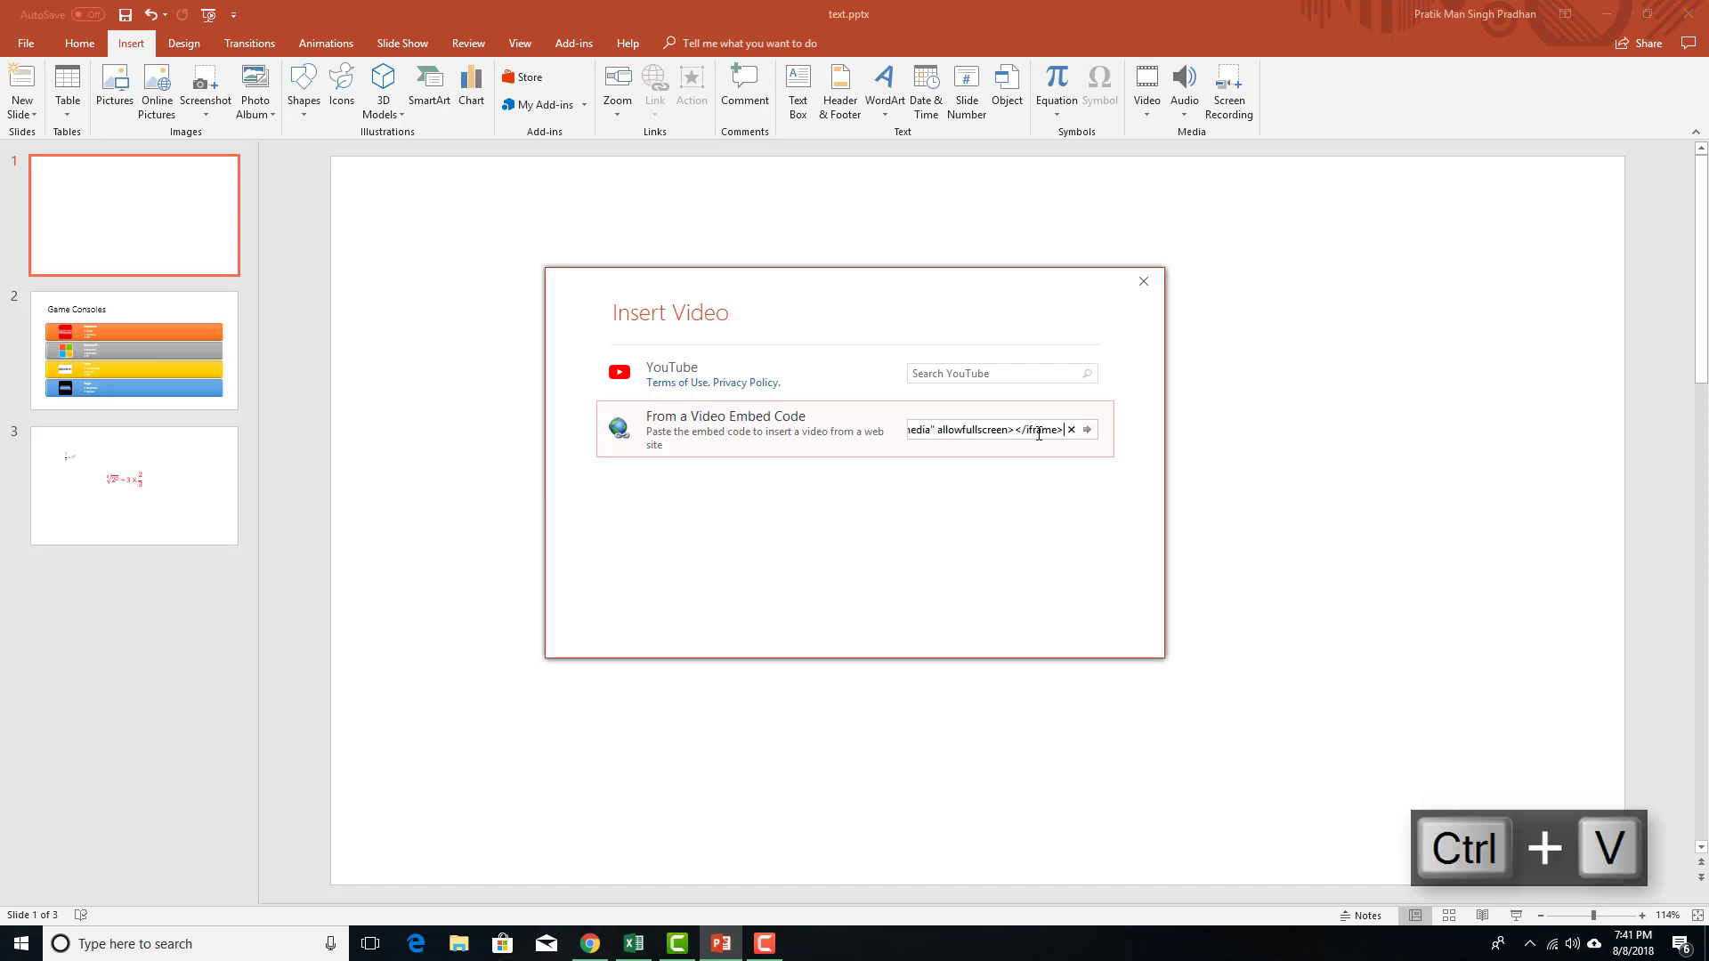
click(1087, 429)
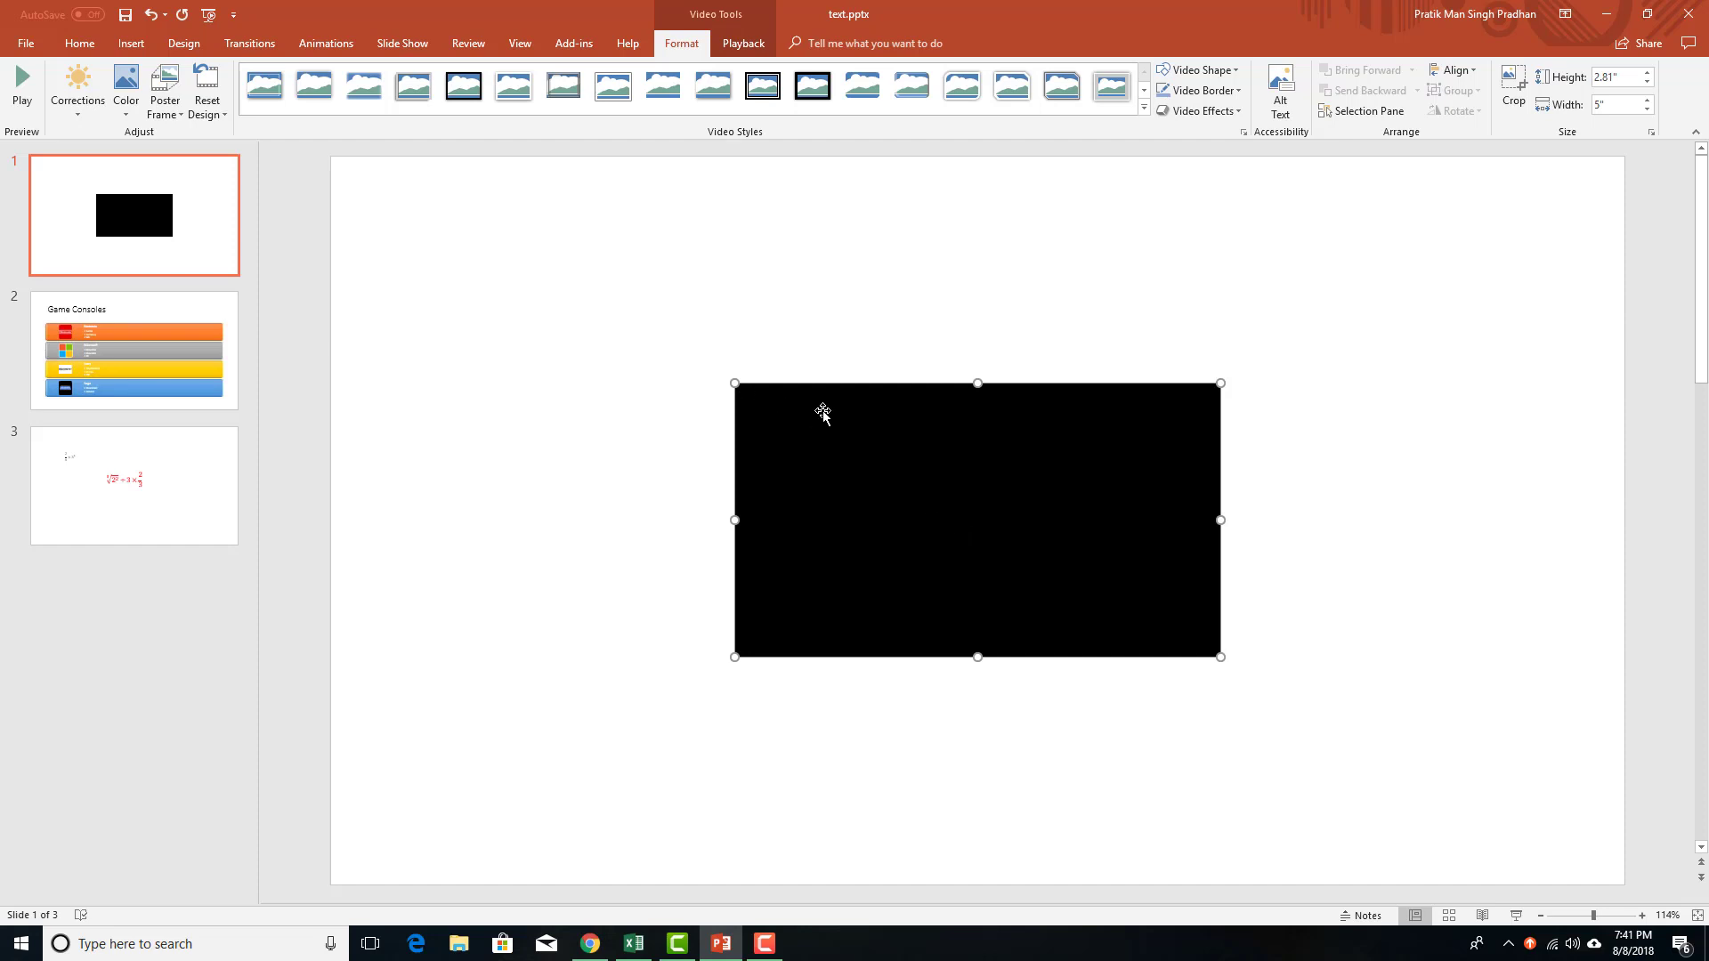
Move the embedded video up-left and enlarge it on slide 1.
drag(822, 414, 710, 366)
drag(1109, 606, 1245, 685)
click(1396, 603)
click(848, 494)
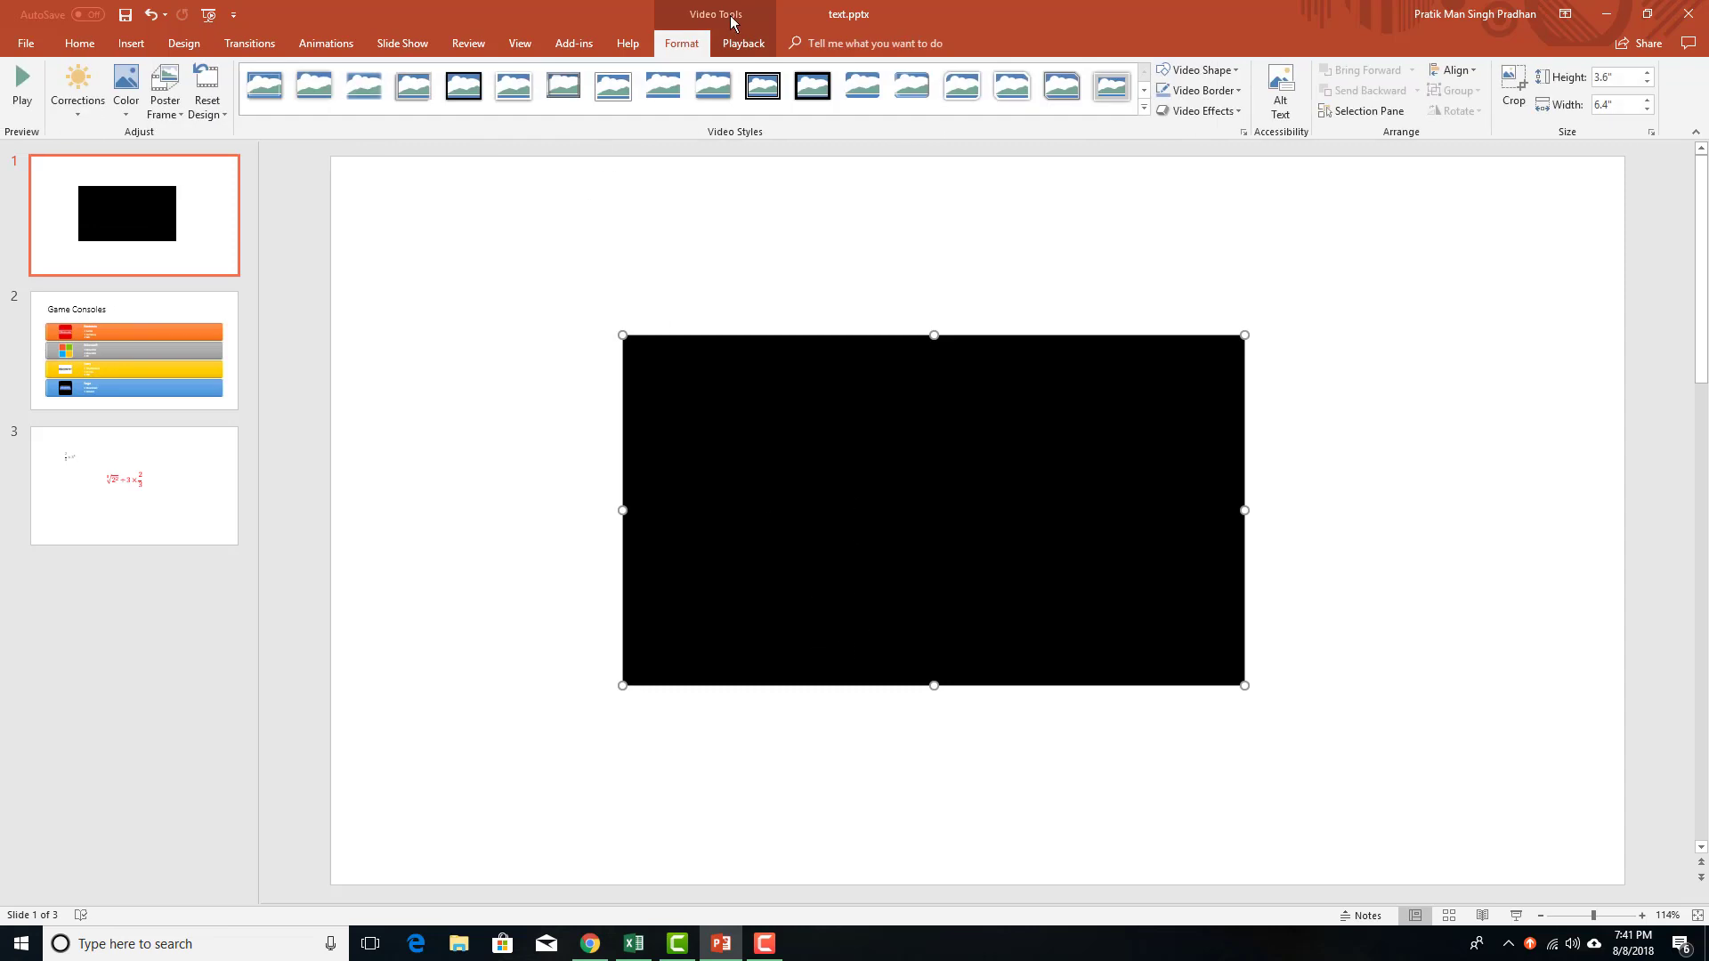
Play the MS Word Lesson 80 video inside slide 1.
click(744, 43)
click(27, 91)
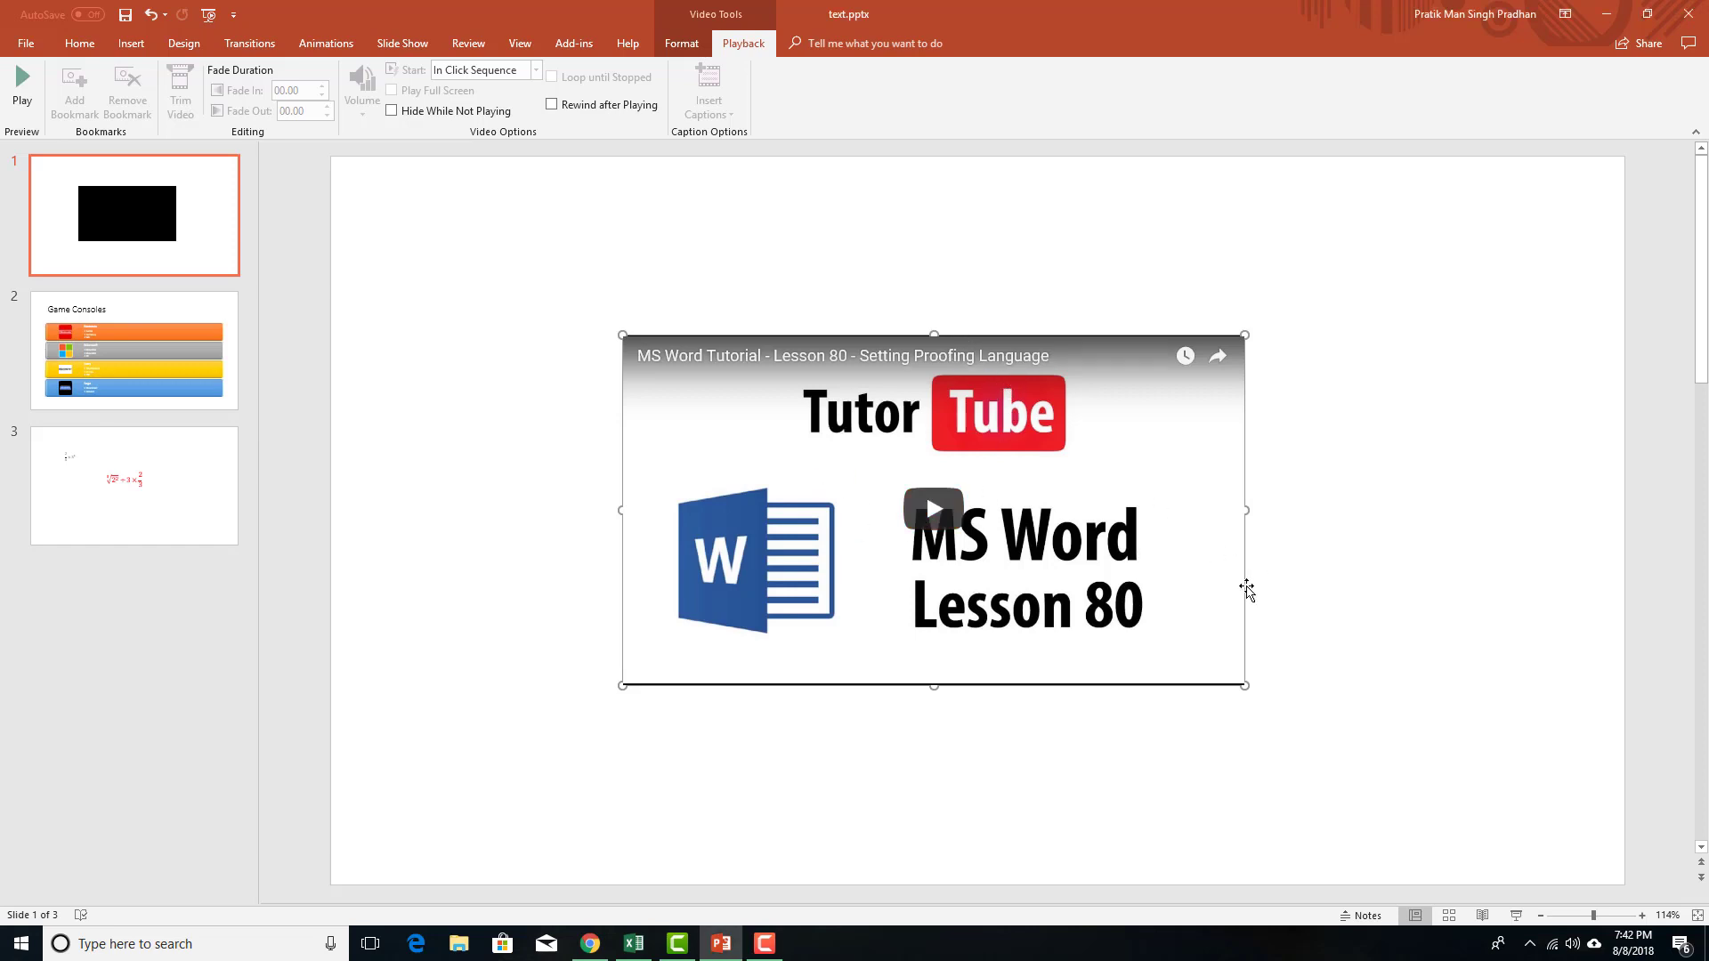
click(938, 514)
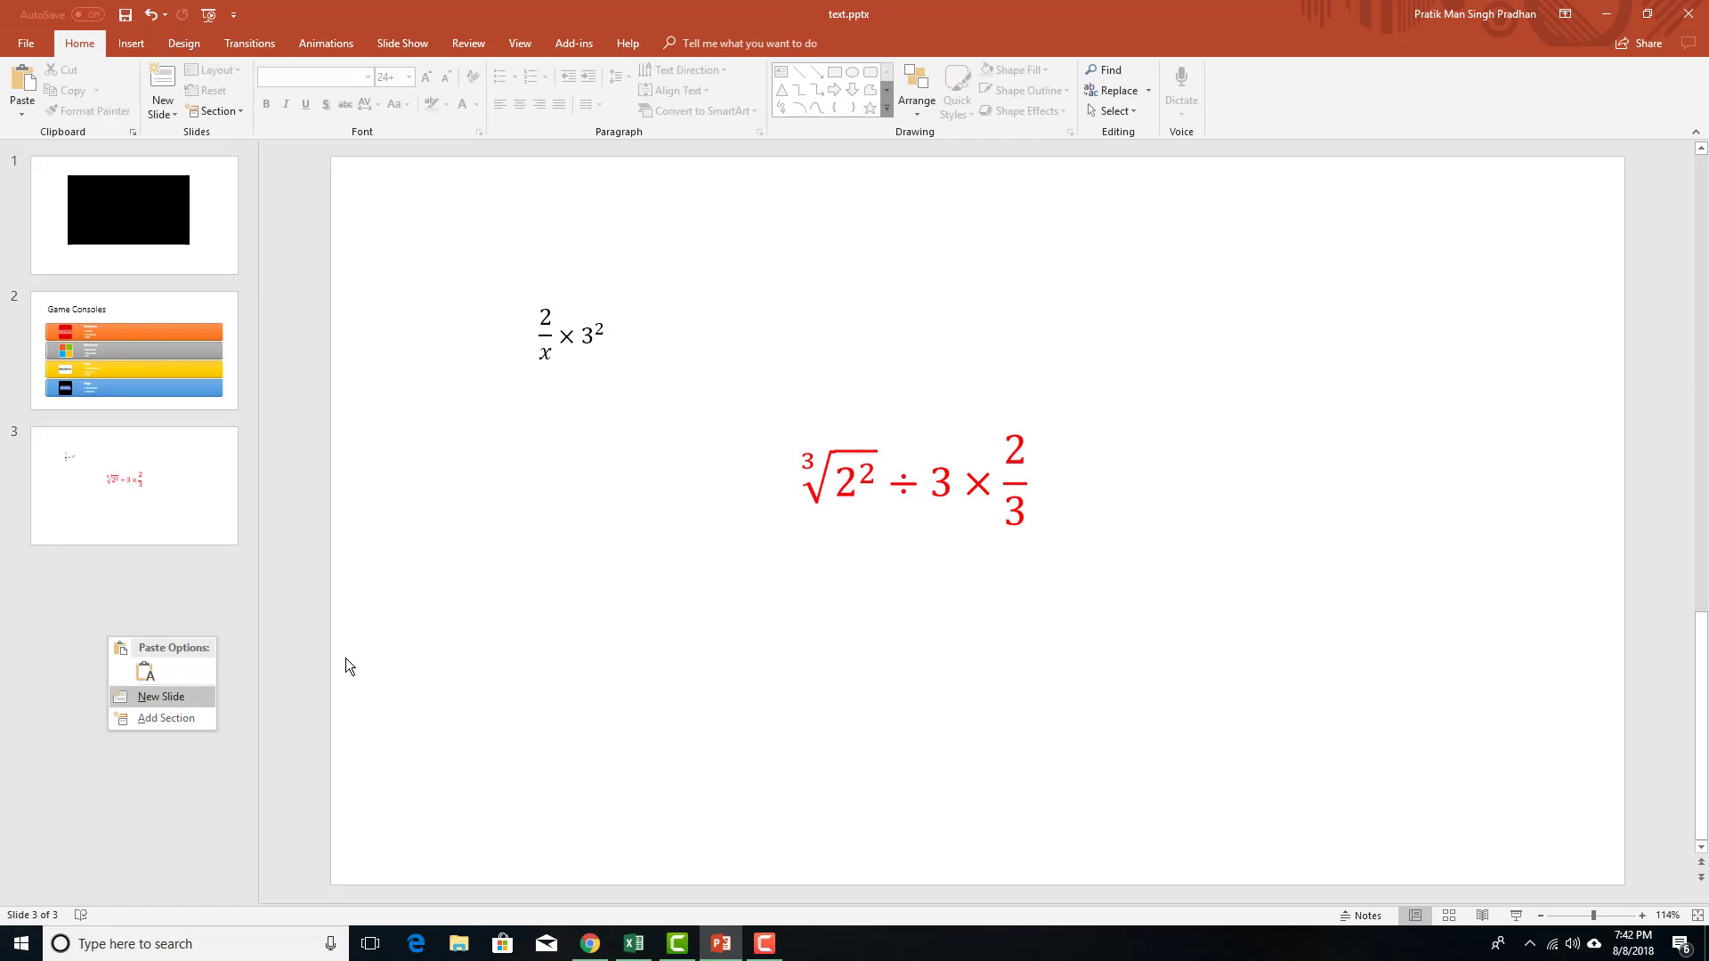
Add a new slide after slide 3 and give it the Blank layout.
click(168, 696)
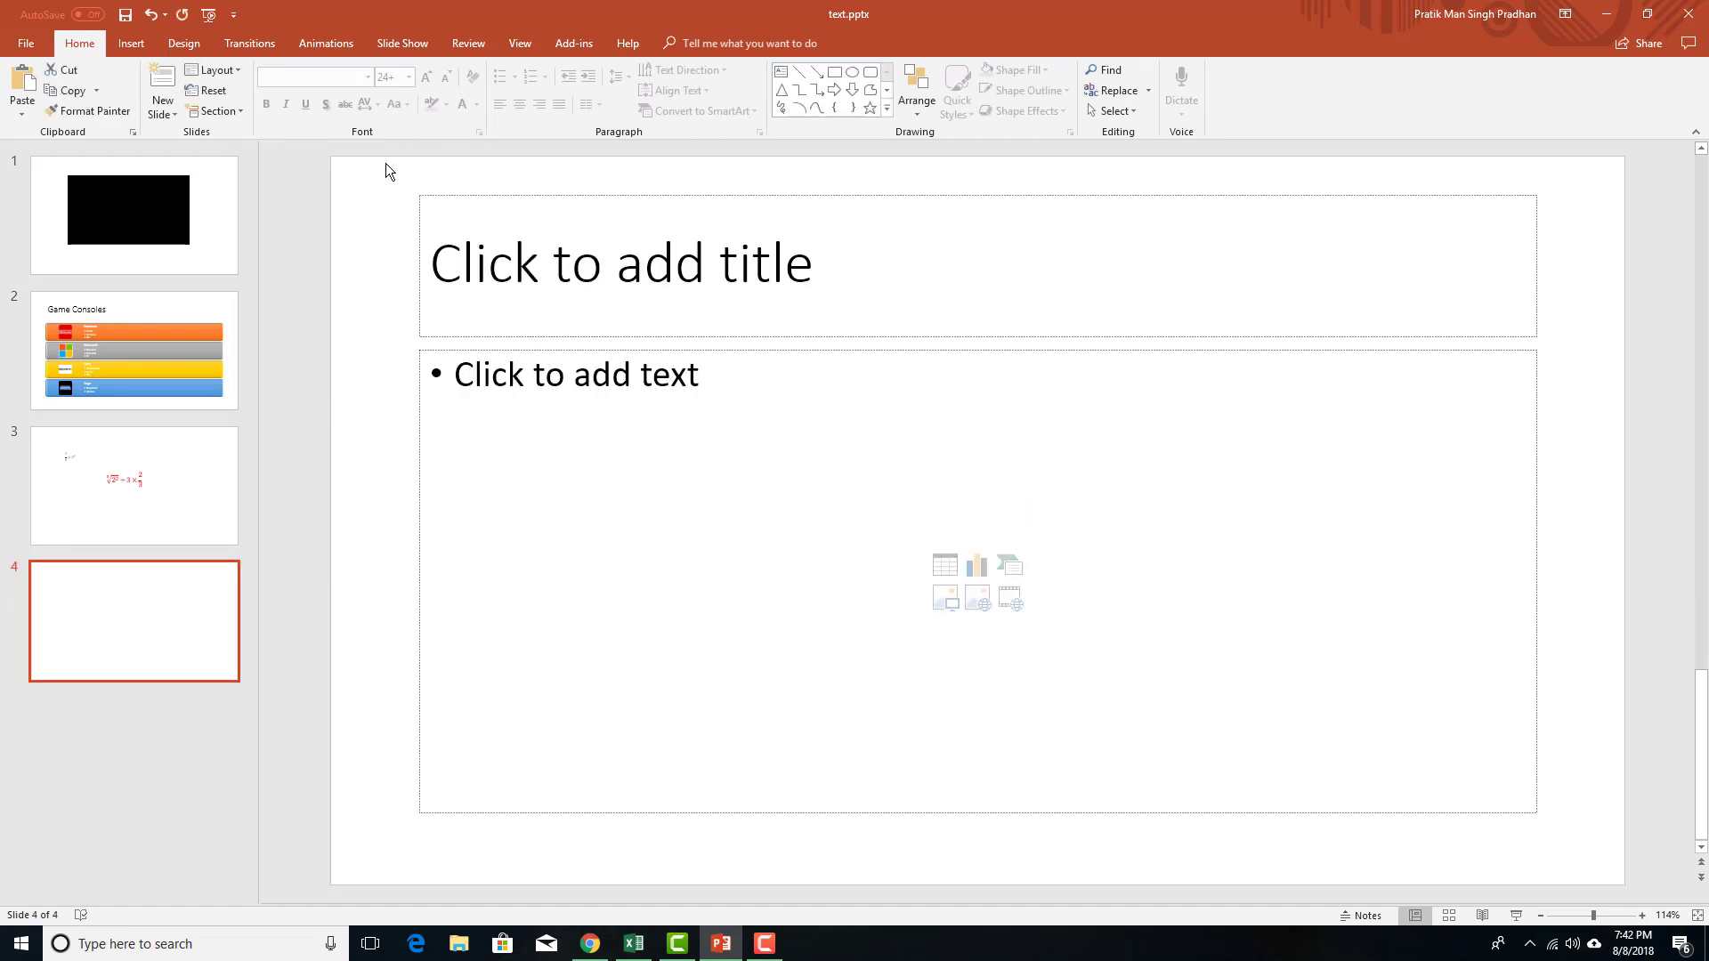
click(213, 69)
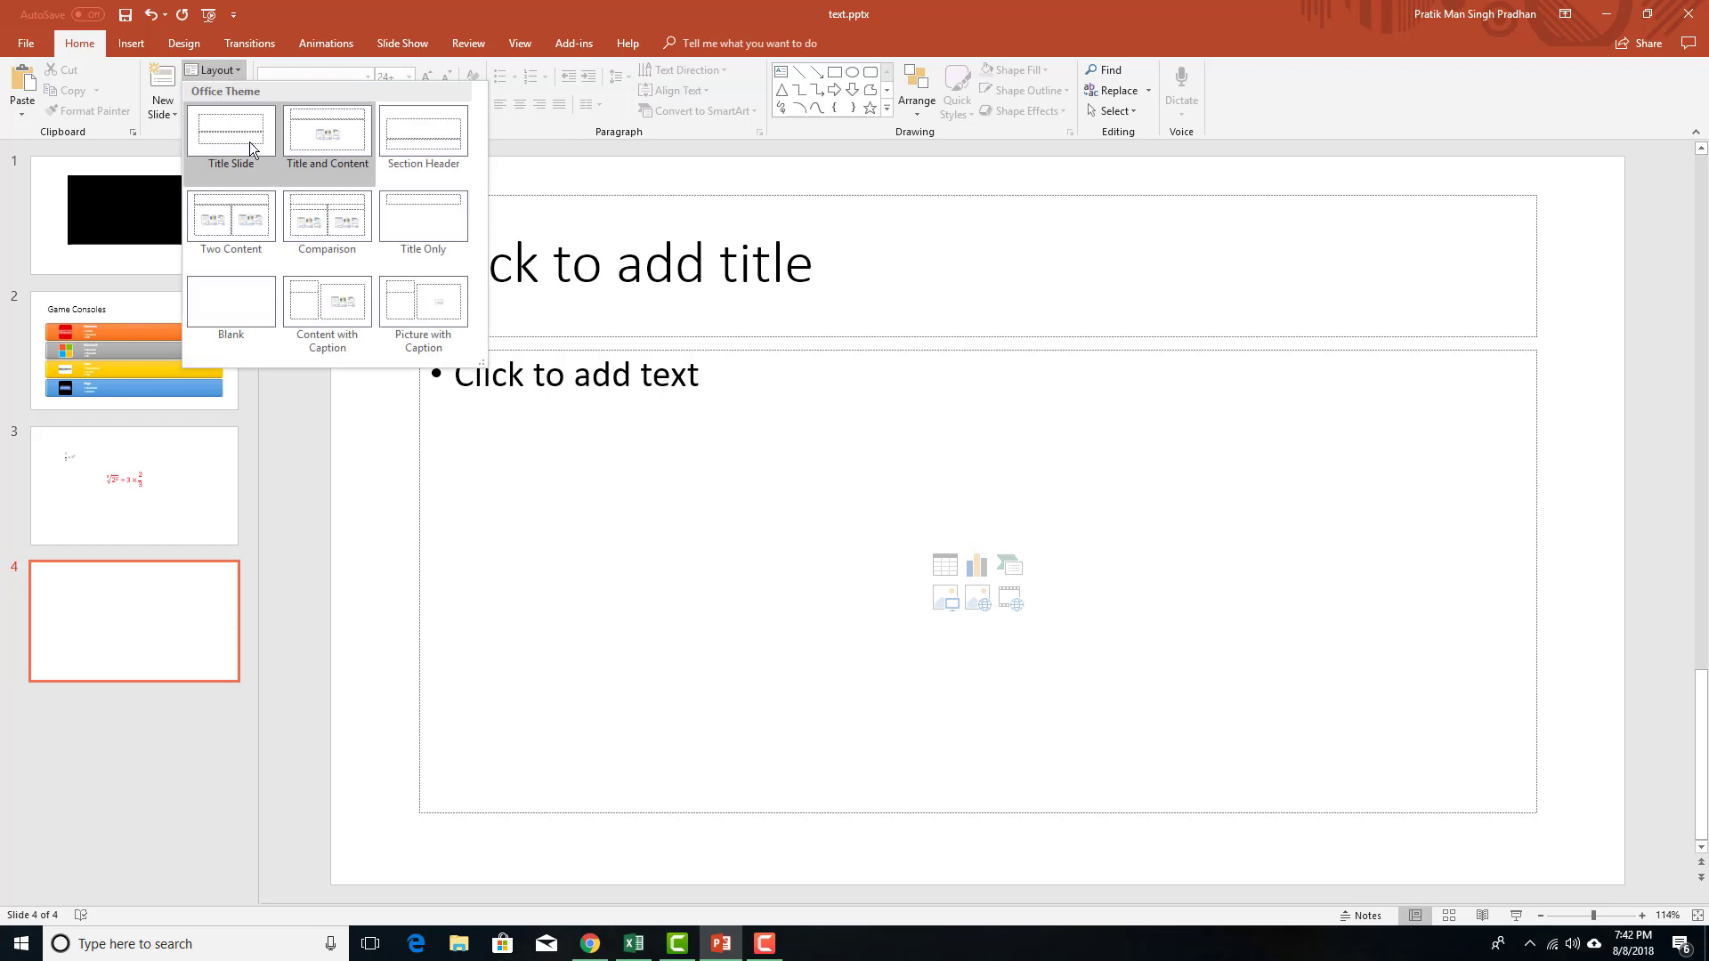
click(234, 327)
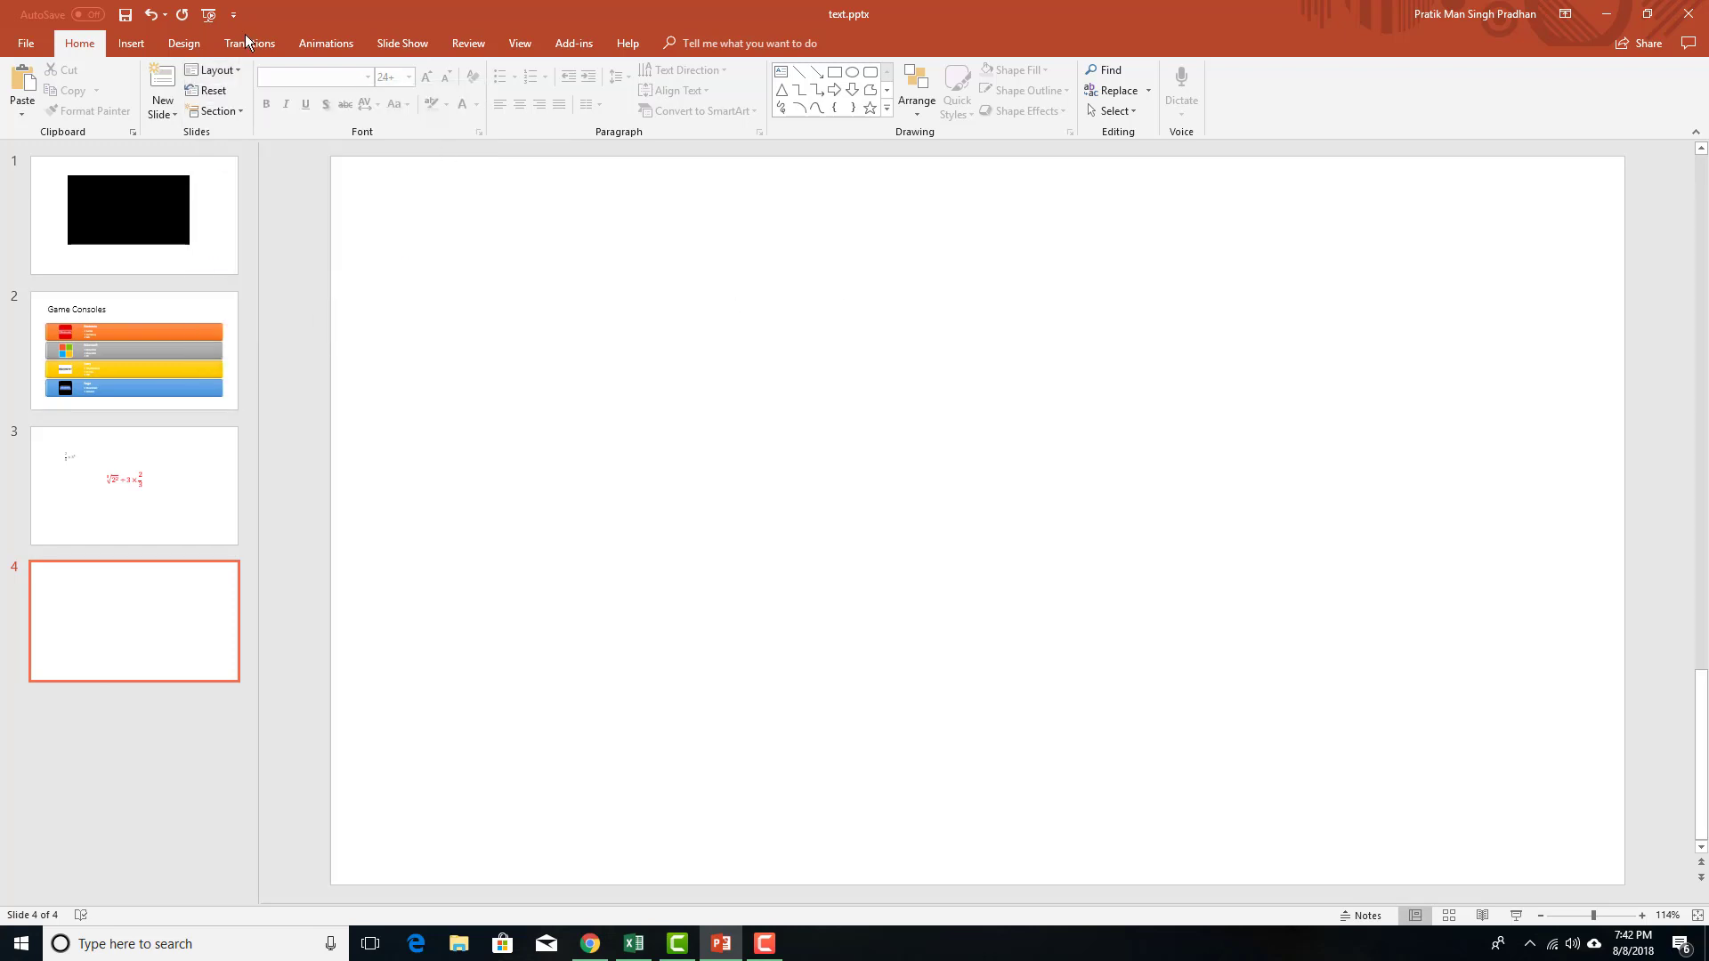
click(130, 43)
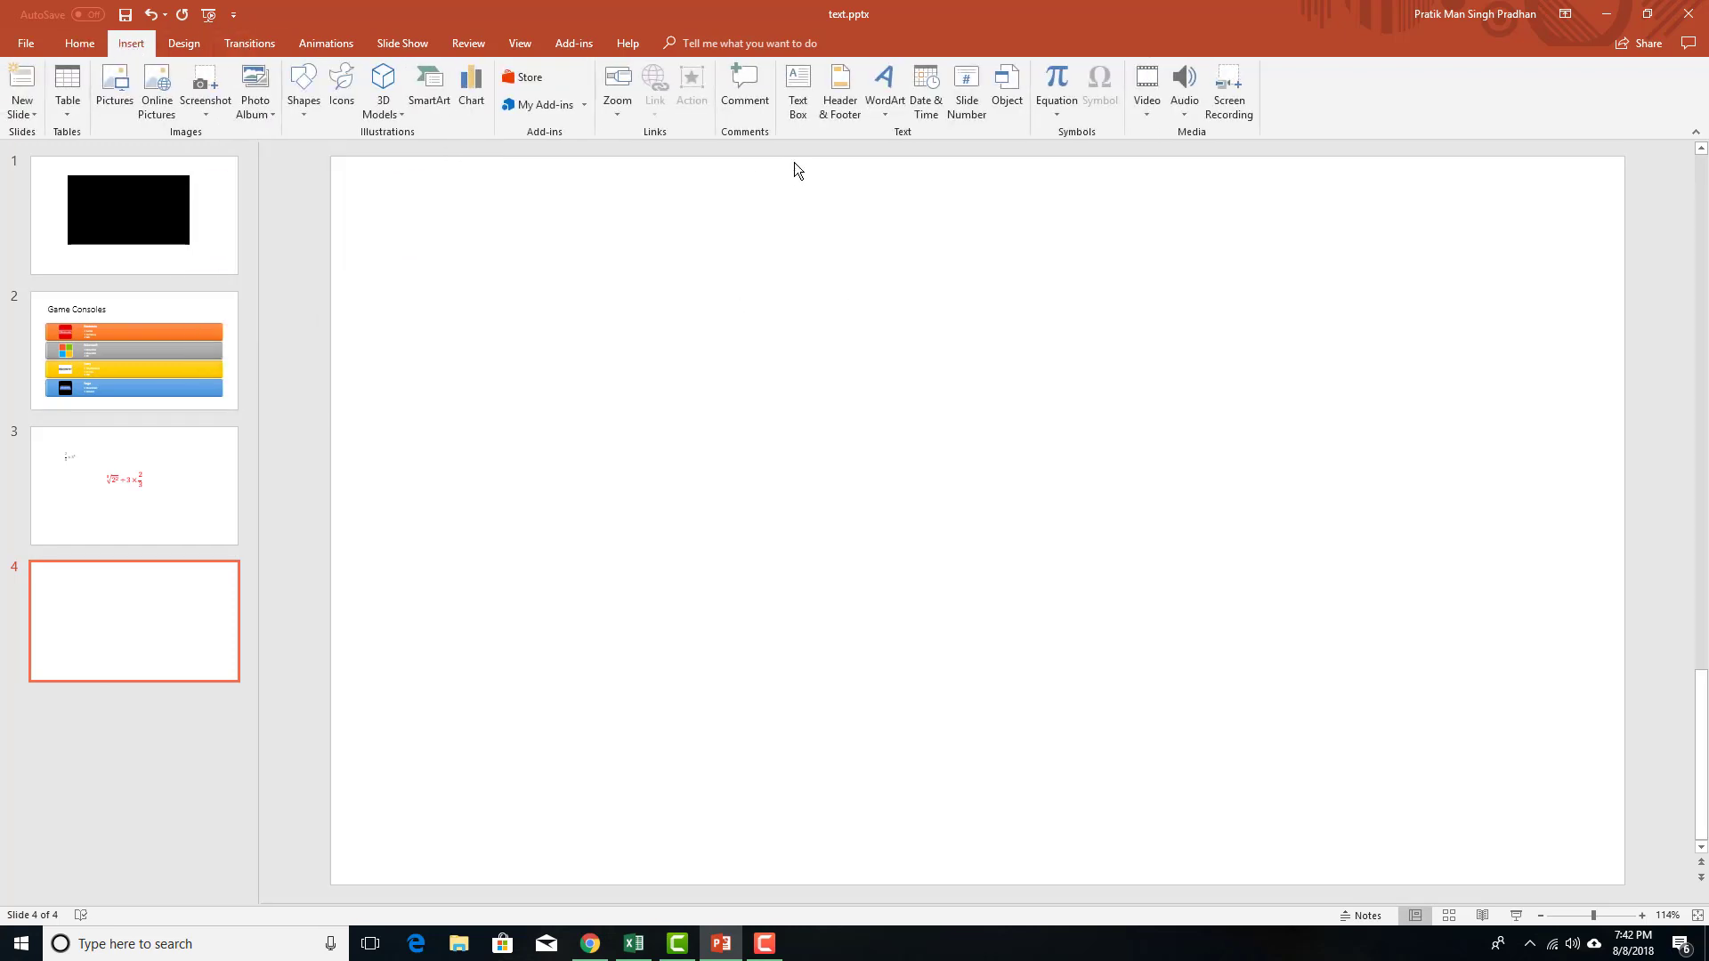
Search YouTube for 'tutortube' through Online Video and insert the Basic Photography result.
click(1151, 118)
click(1187, 137)
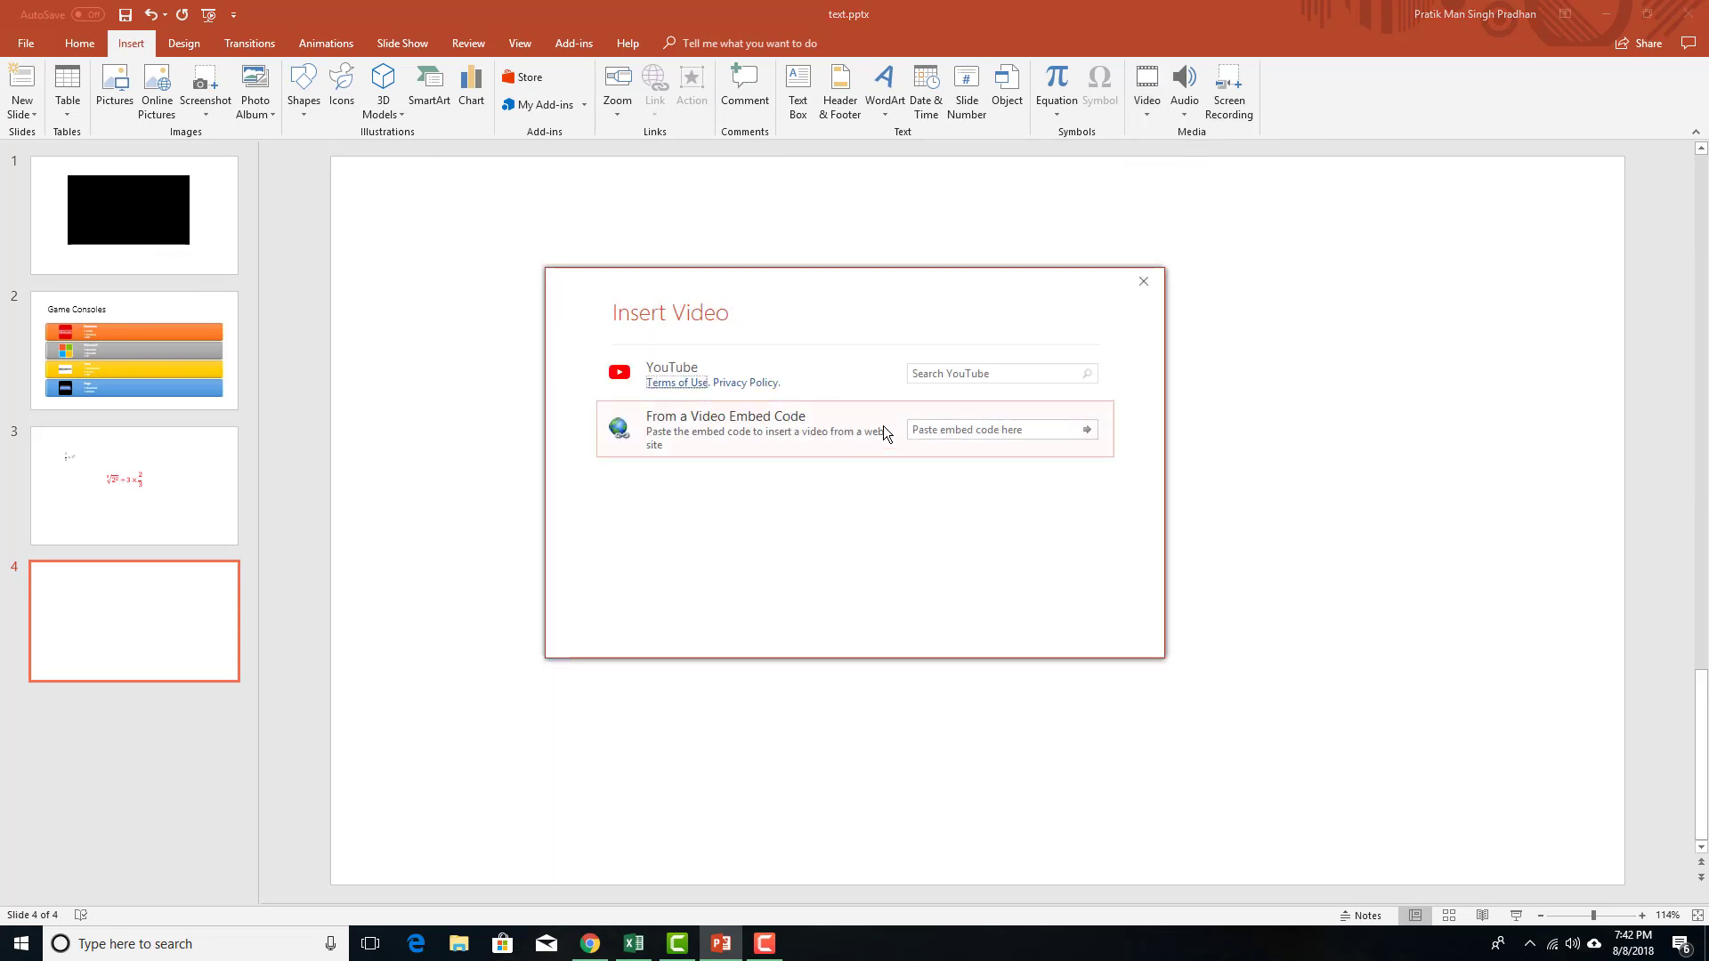
click(1014, 377)
text(tutortube)
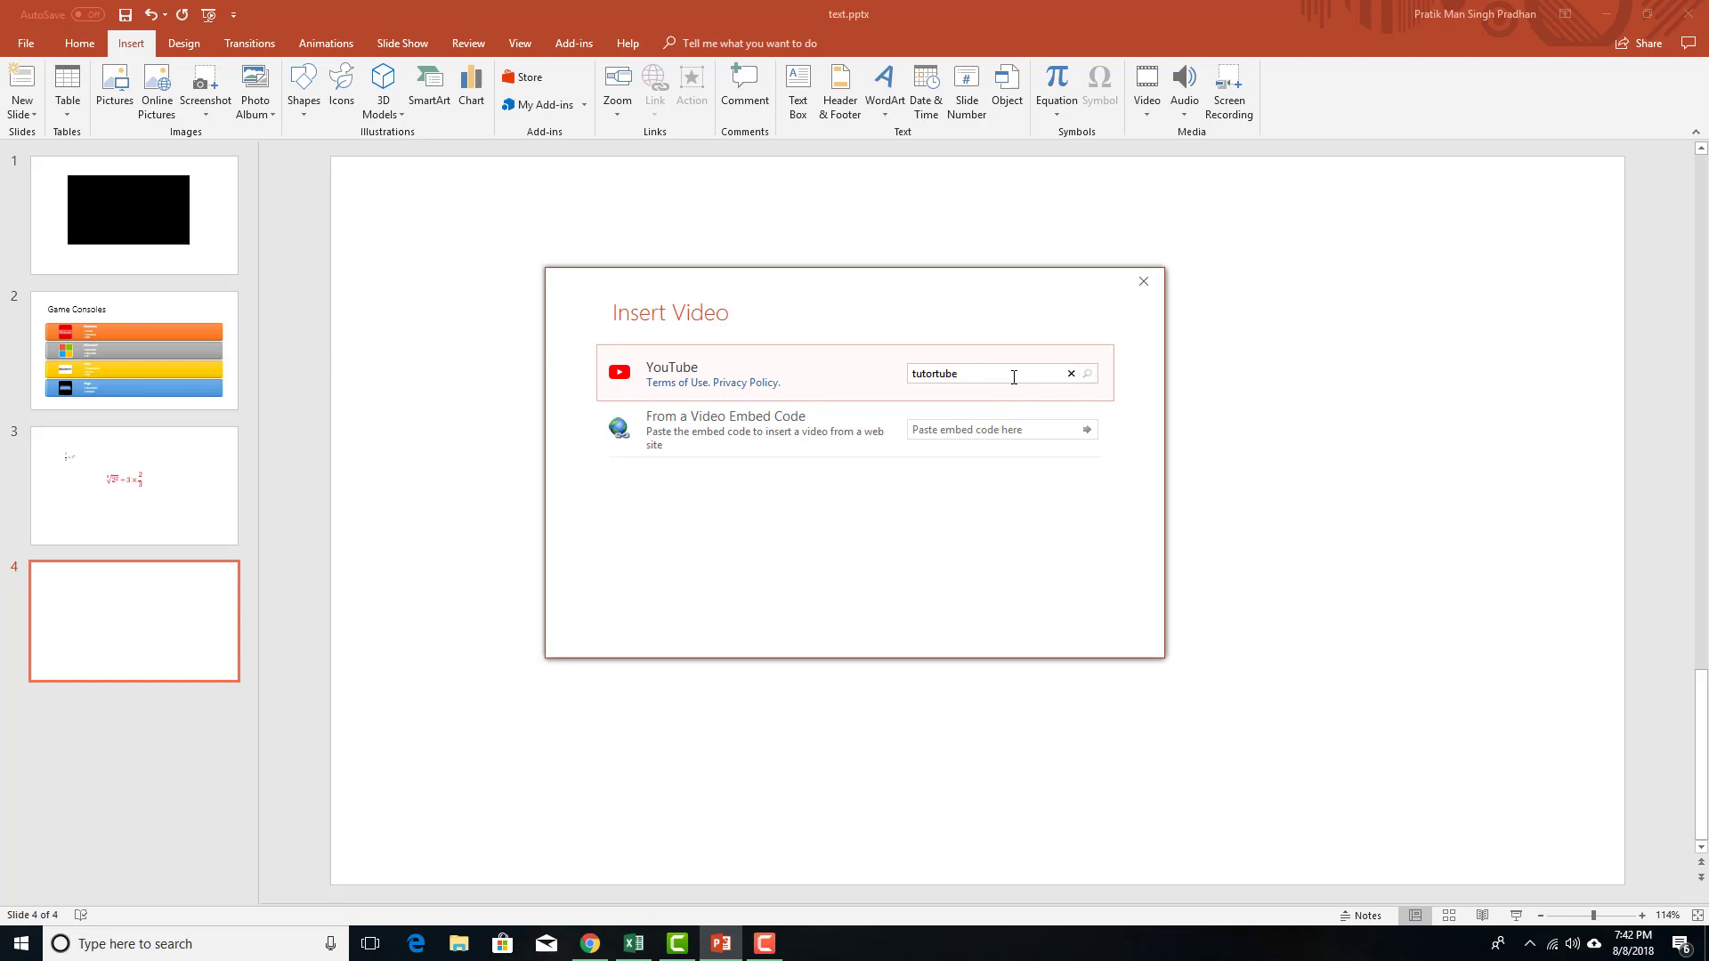
key(Return)
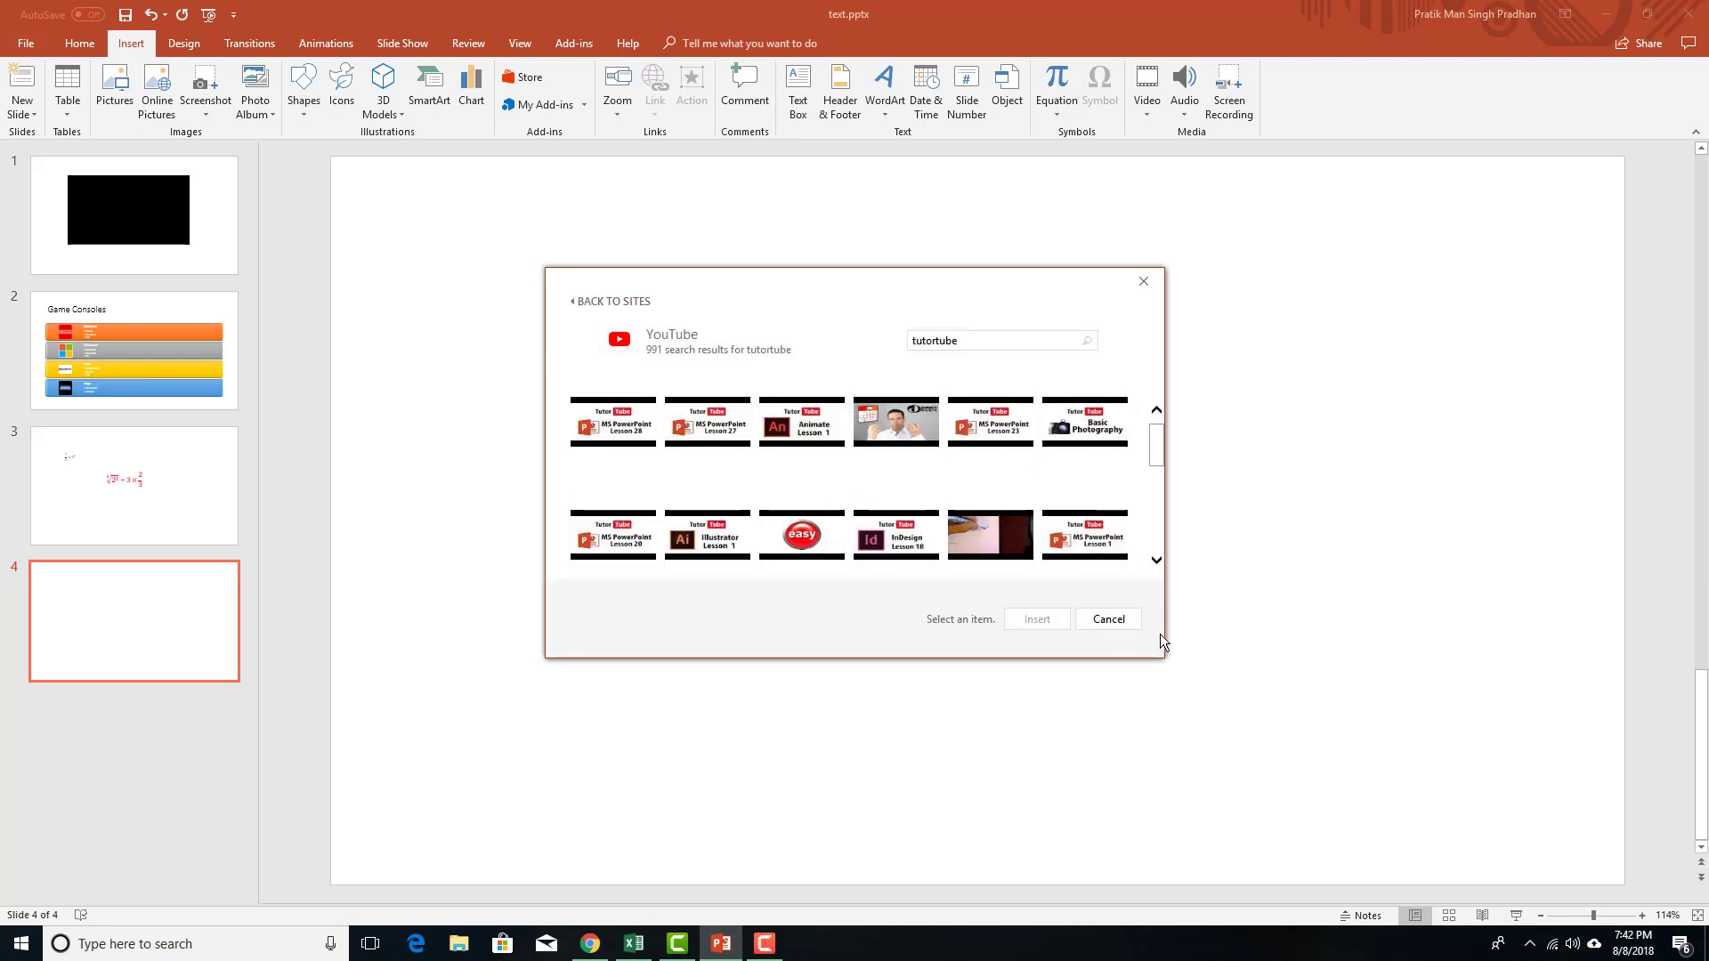
click(1084, 427)
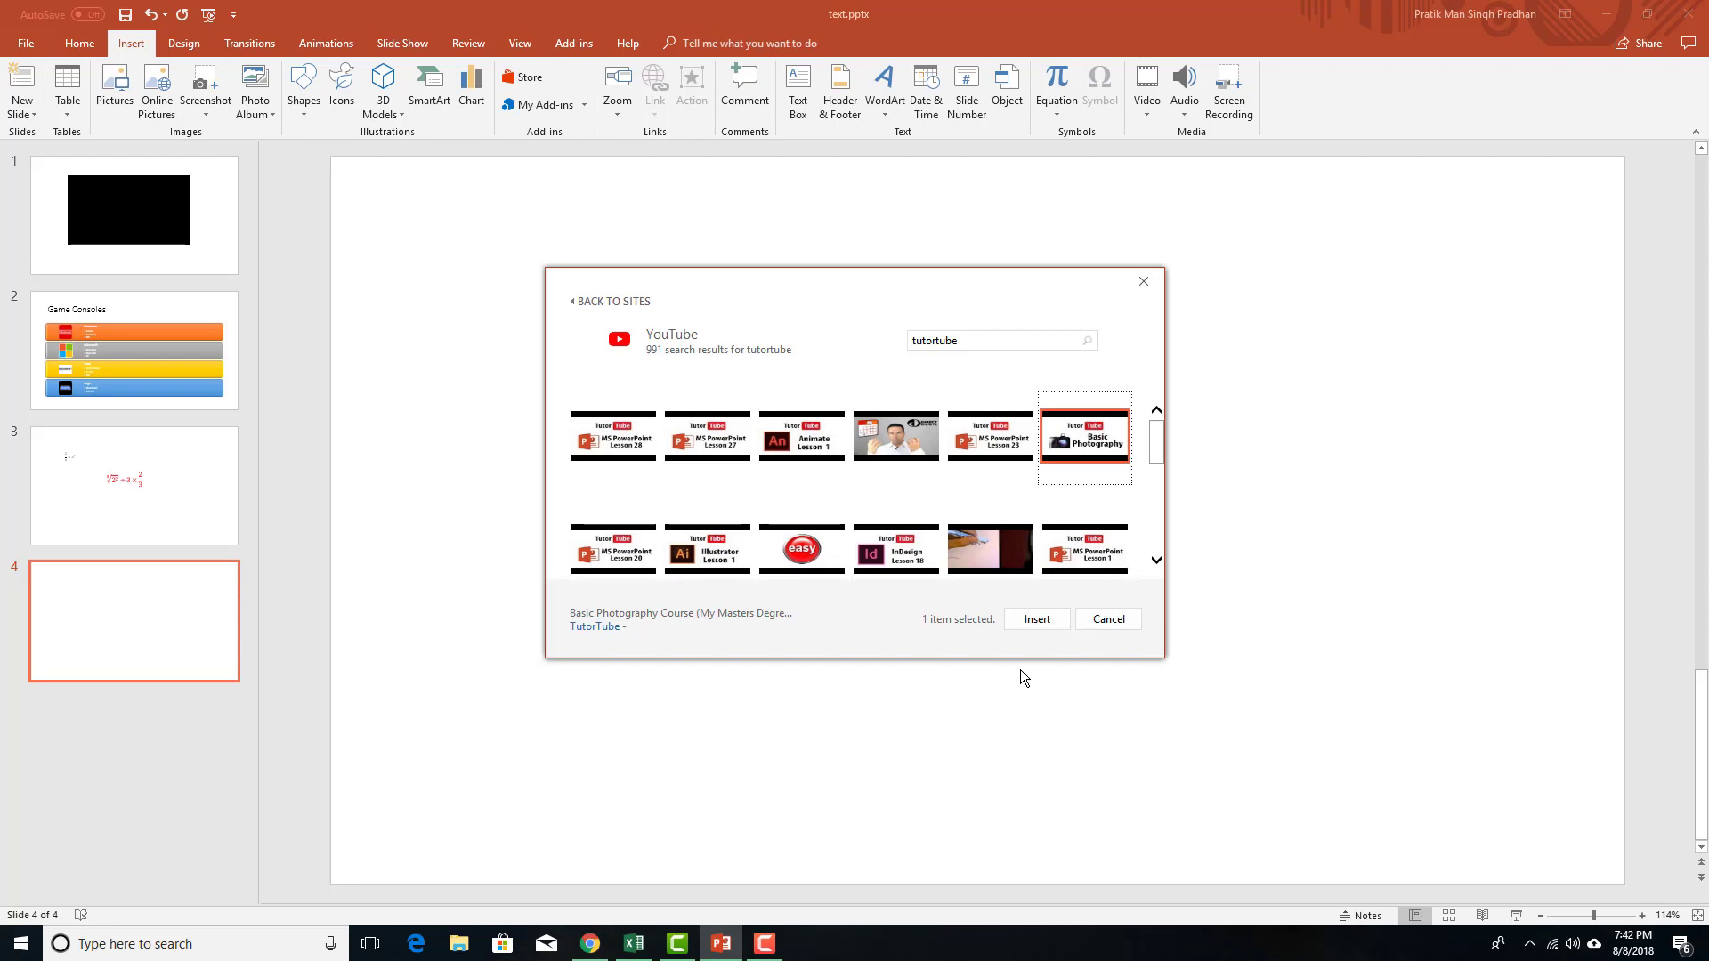
click(1035, 620)
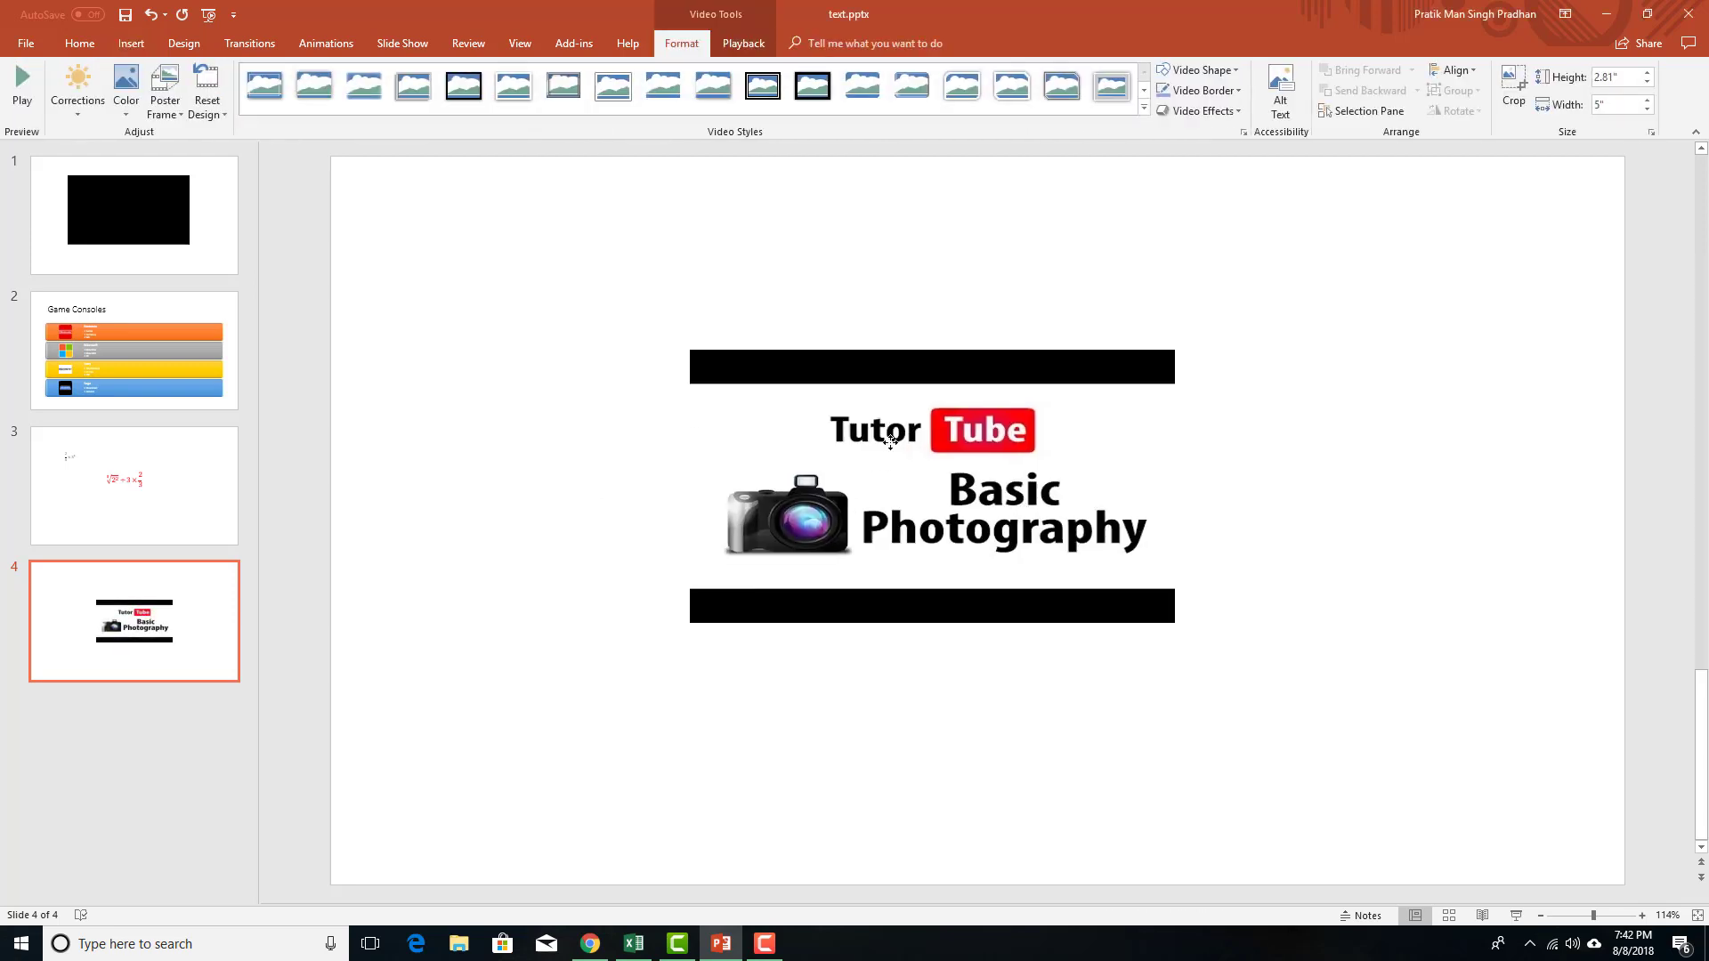
Drag the Basic Photography video's corner outward to fill most of slide 4, then reselect it.
drag(1012, 540, 1314, 707)
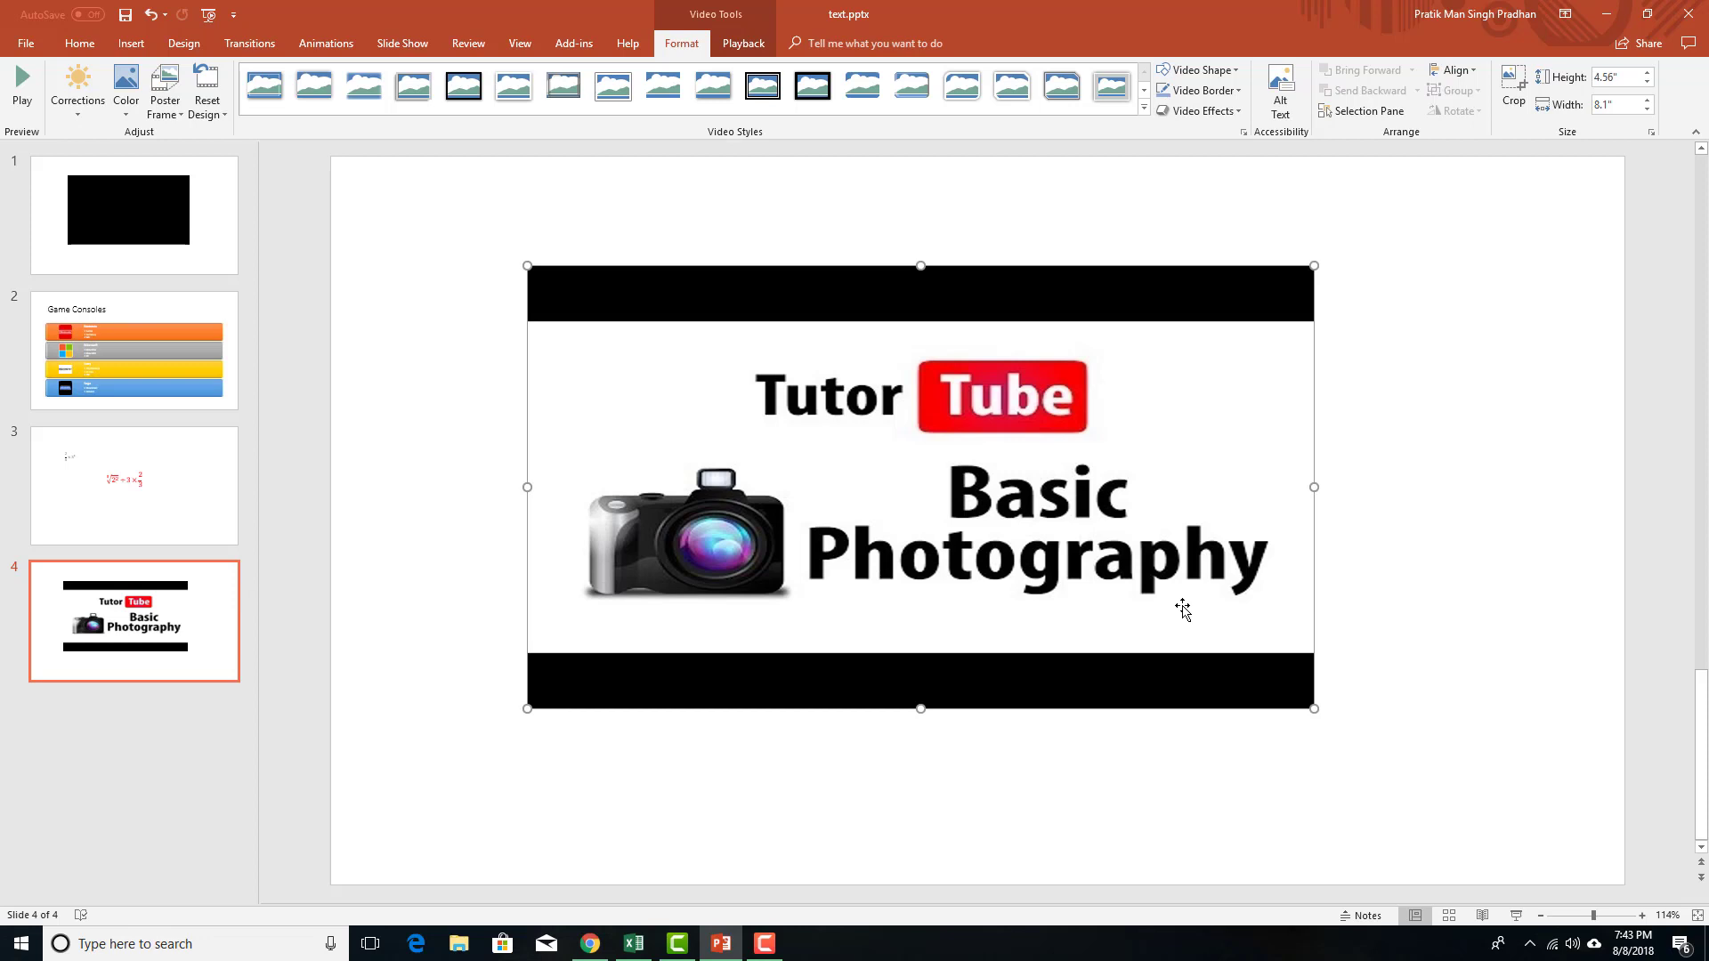
click(1403, 574)
click(1085, 523)
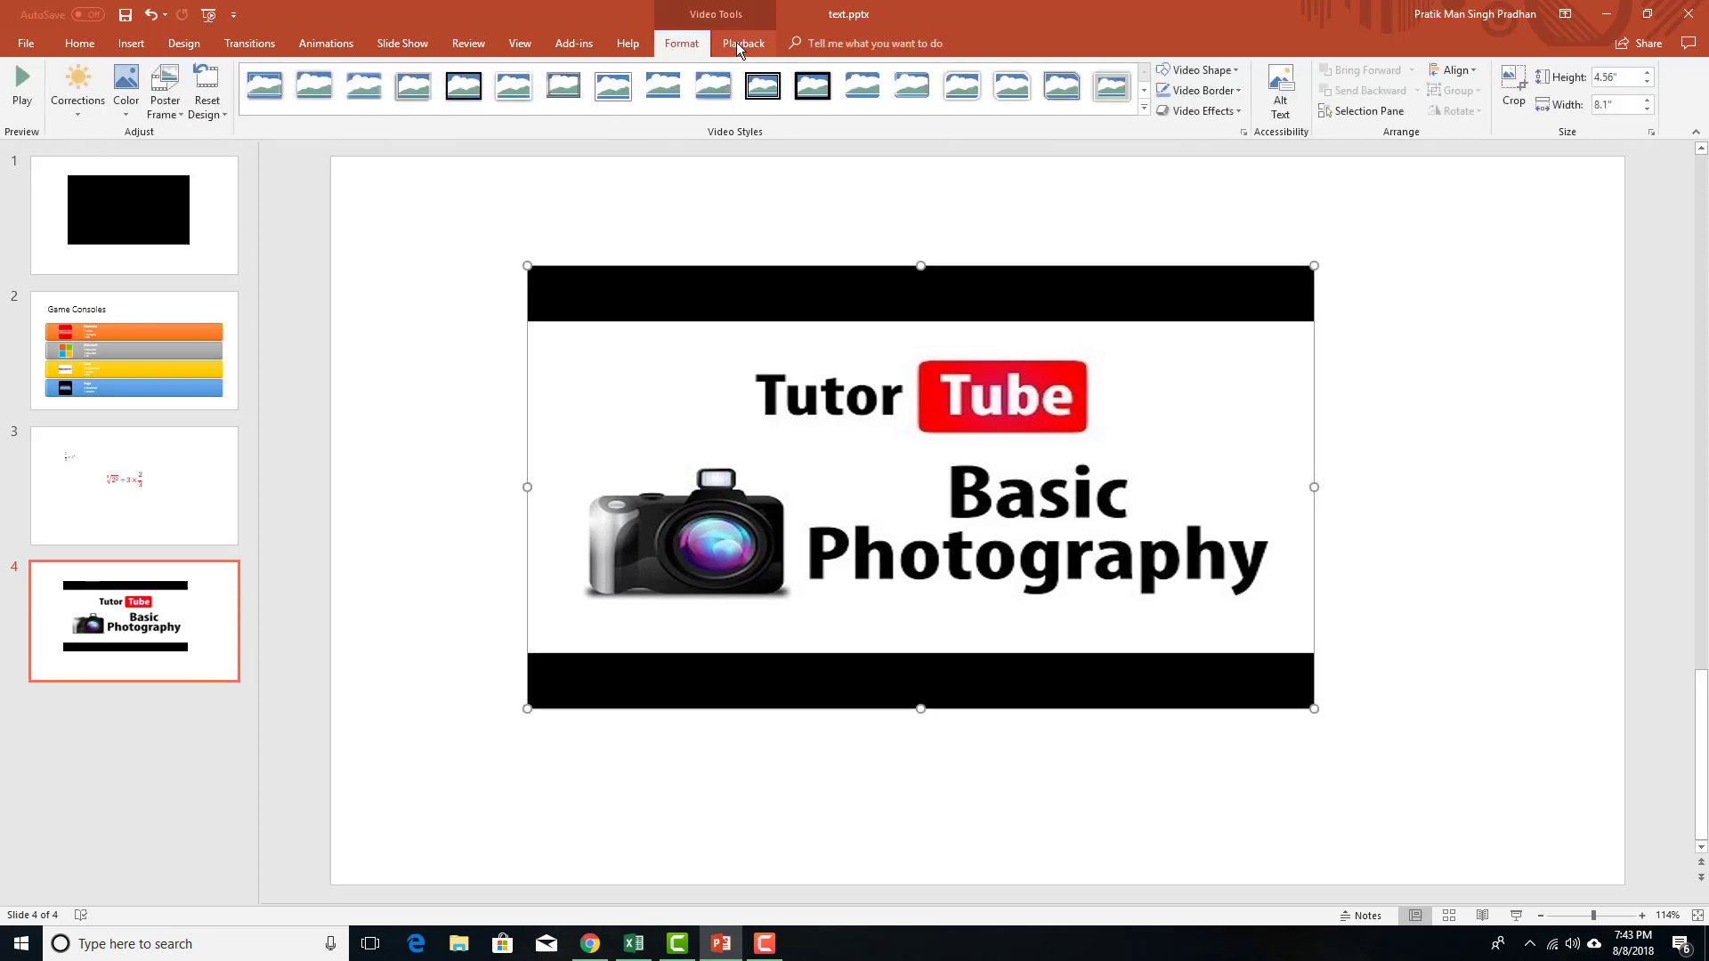
Start the Basic Photography video from the Playback tab and the in-slide button, then pause it.
click(742, 43)
click(20, 99)
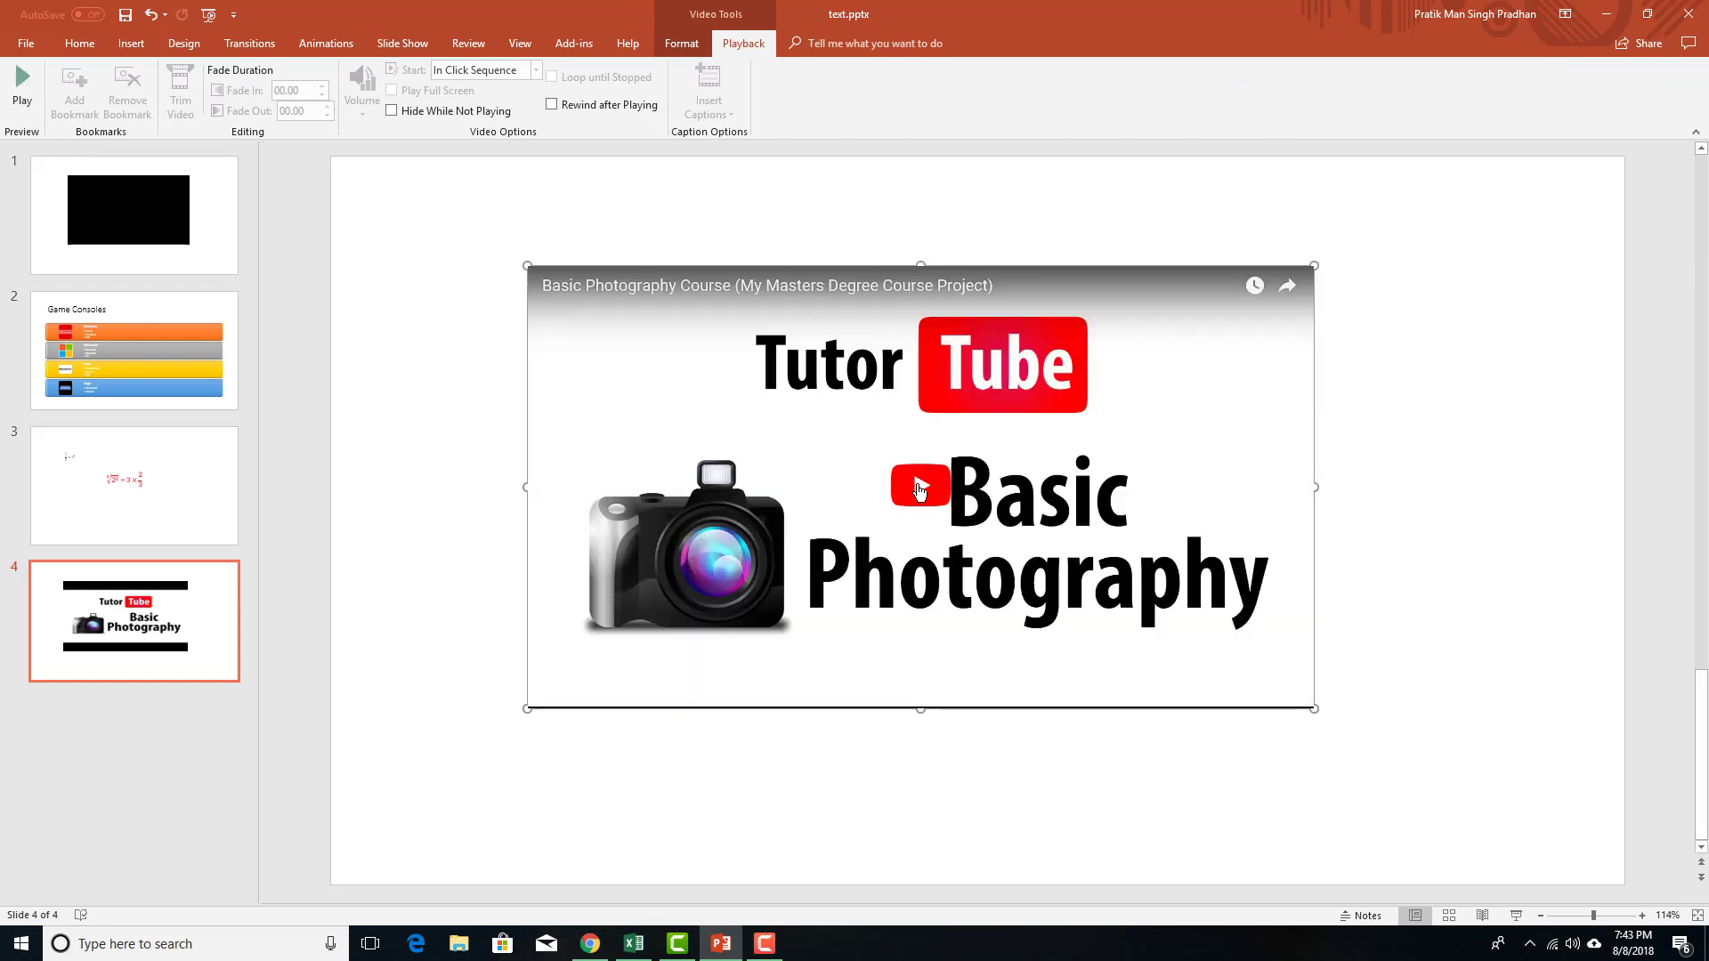
click(918, 489)
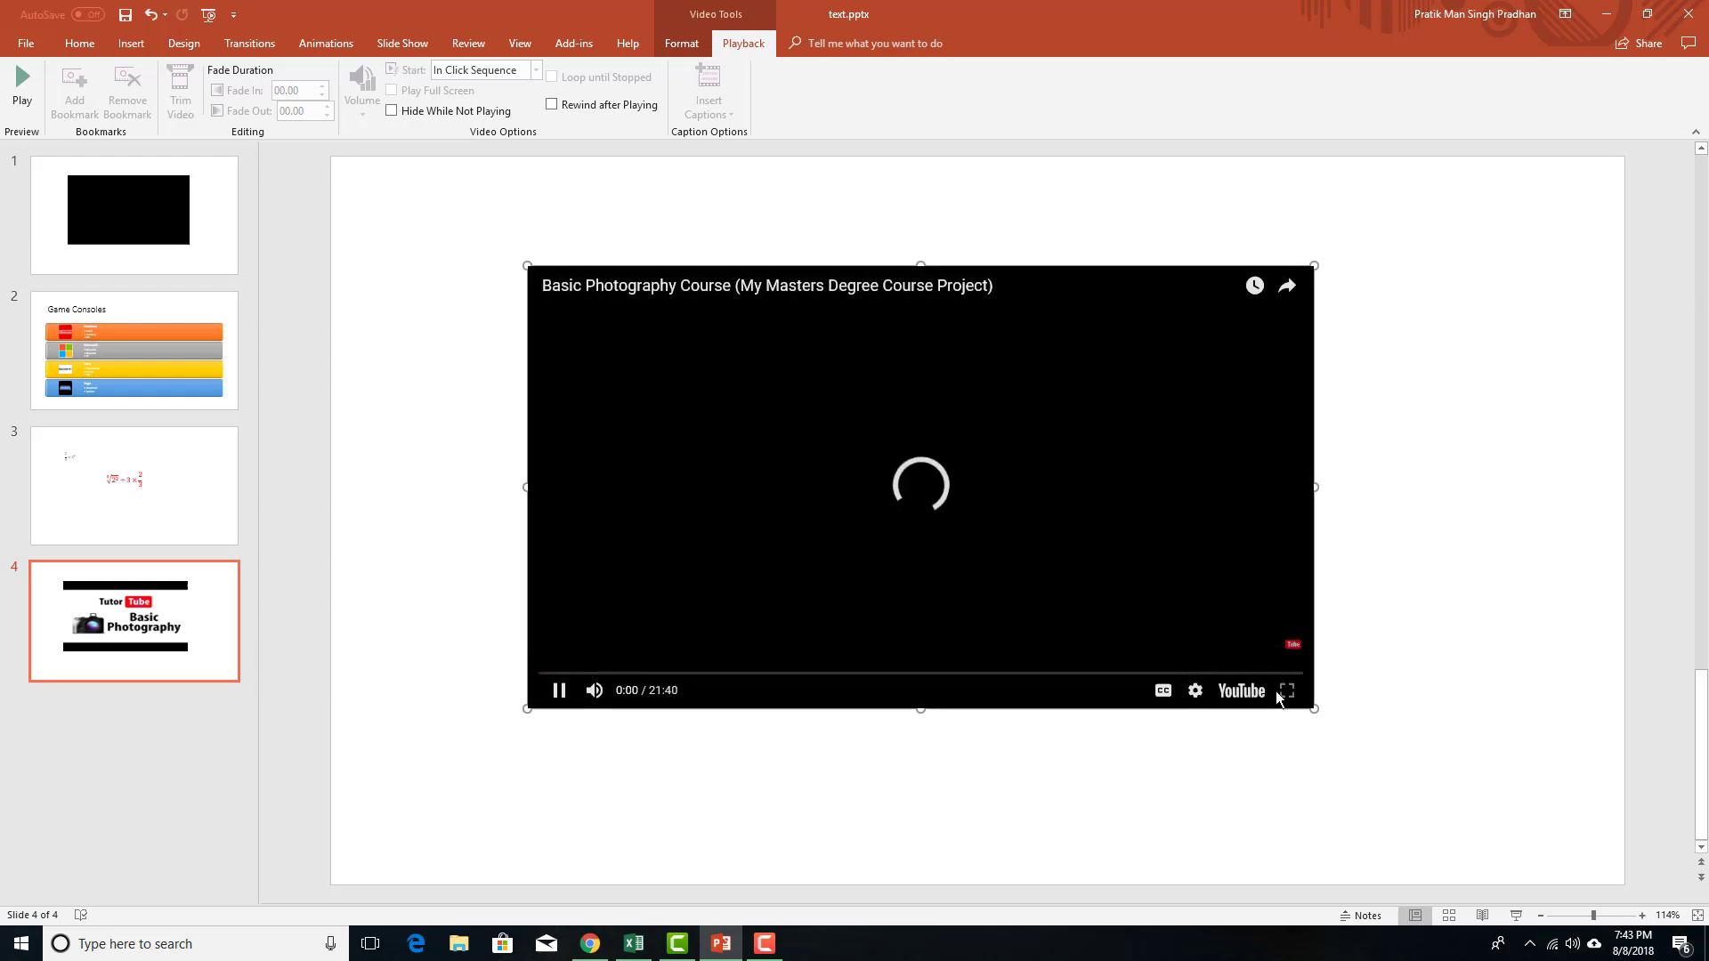
click(564, 700)
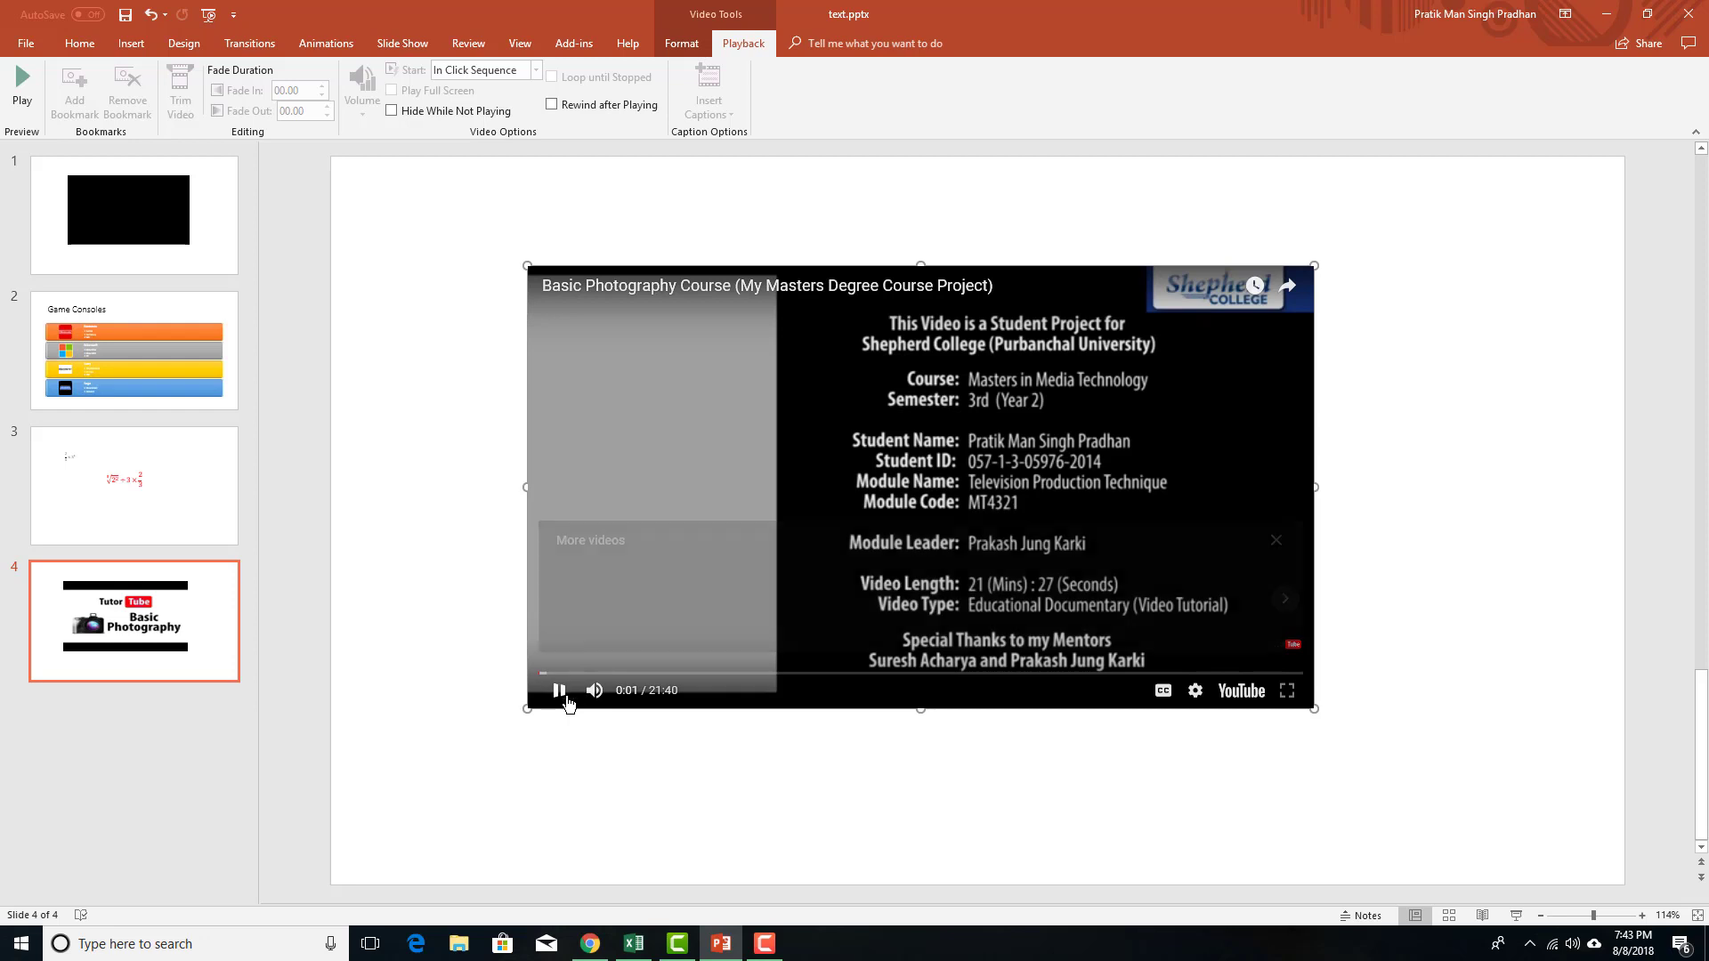